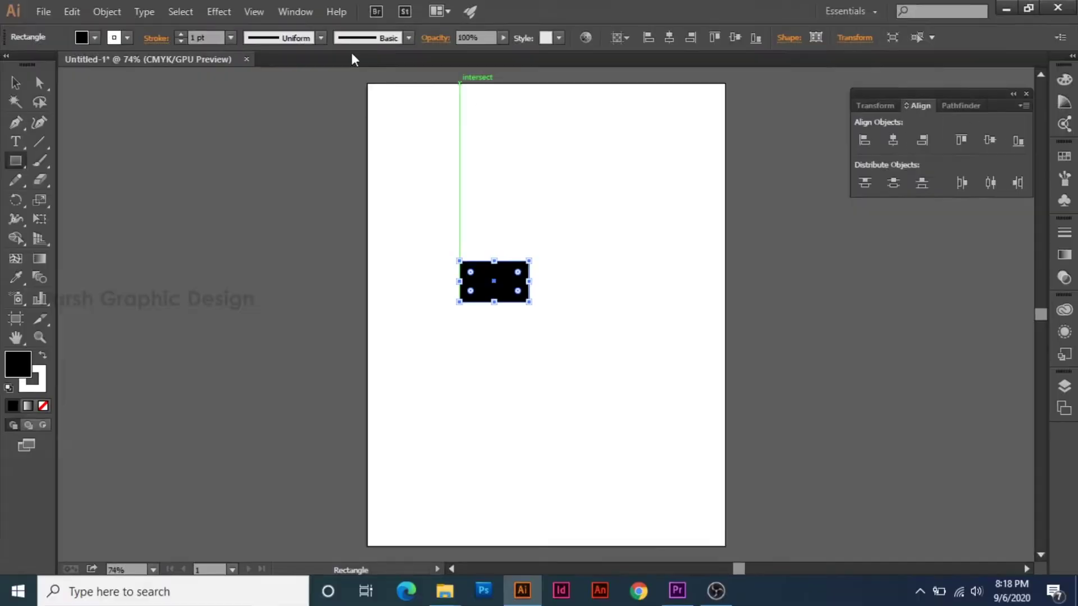
Display the Align panel with its full options and open the Align To choices
click(295, 11)
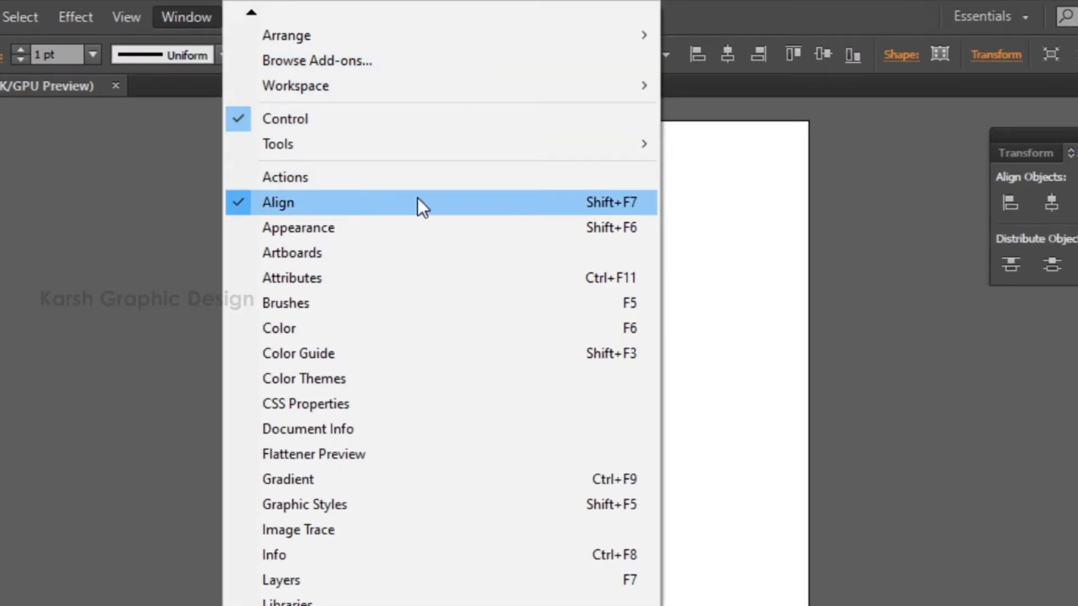
click(673, 120)
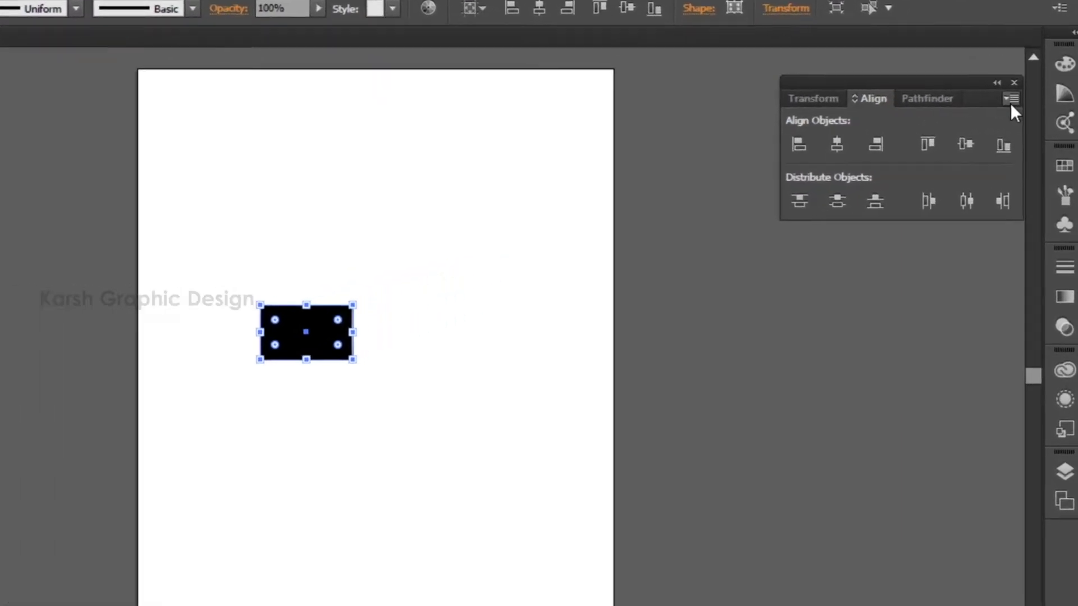
click(1010, 100)
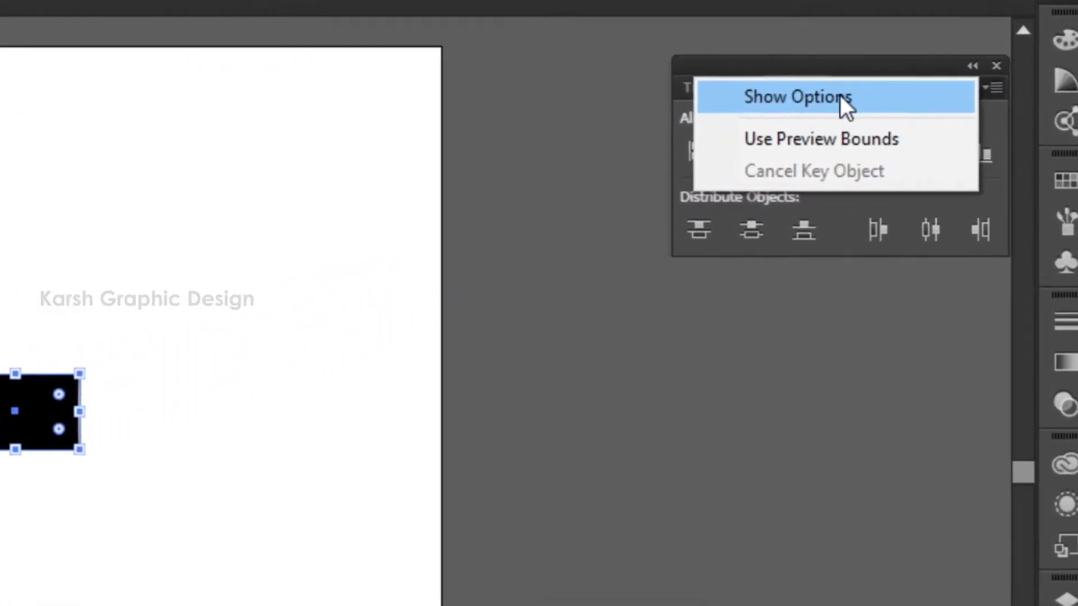
click(840, 97)
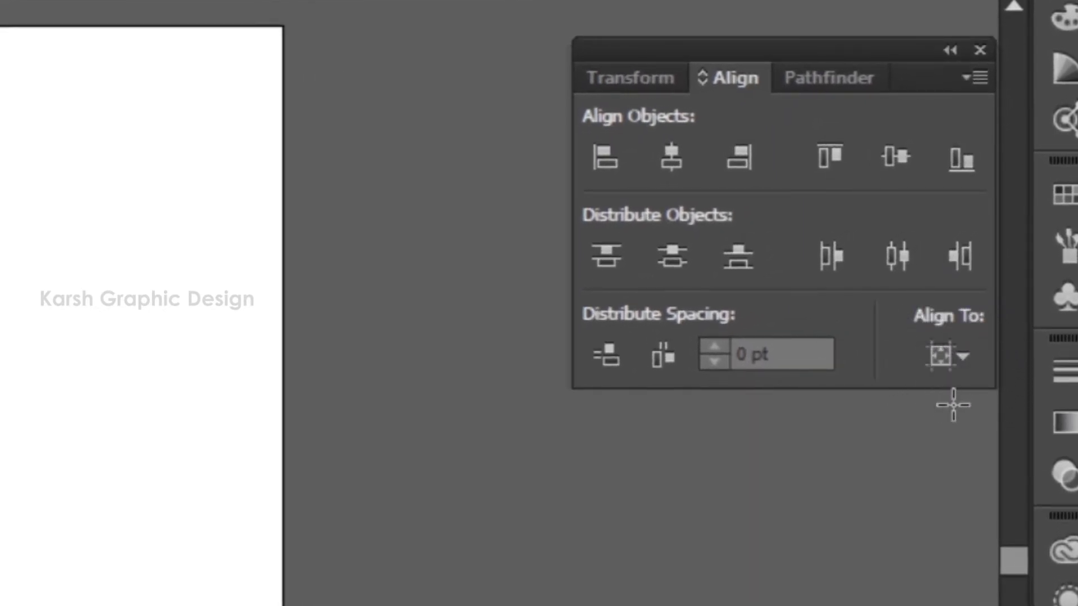
click(961, 356)
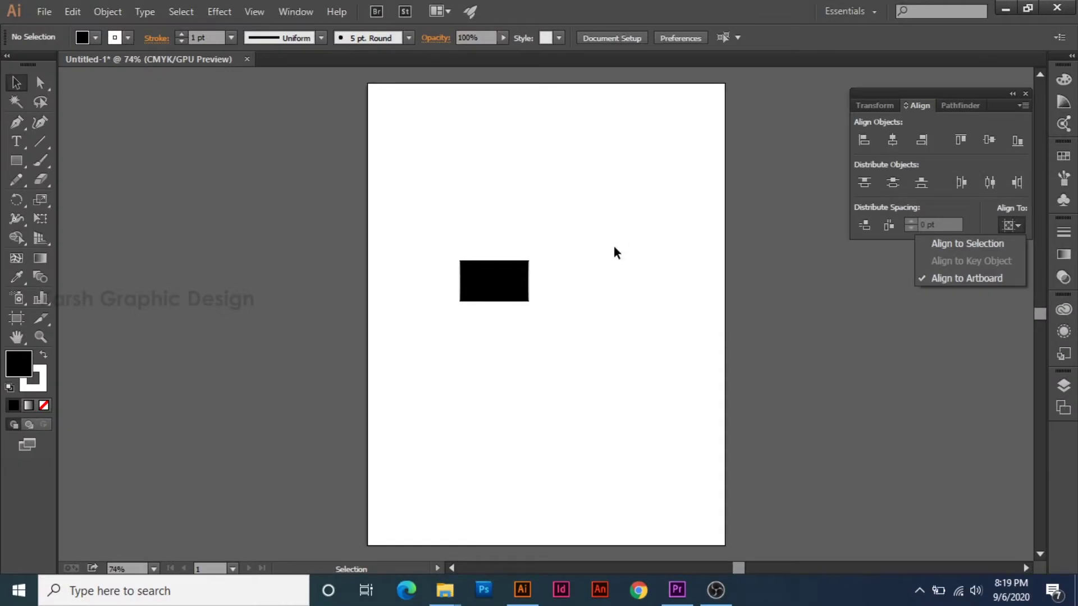
Align the black rectangle horizontally to the artboard's center, left edge and right edge in turn
click(511, 291)
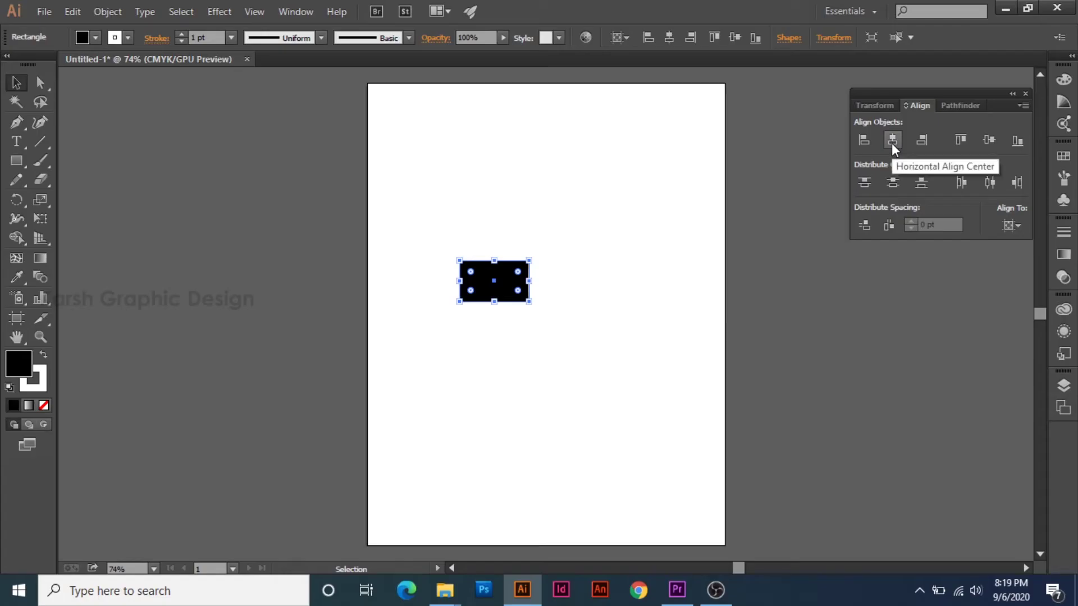
click(754, 122)
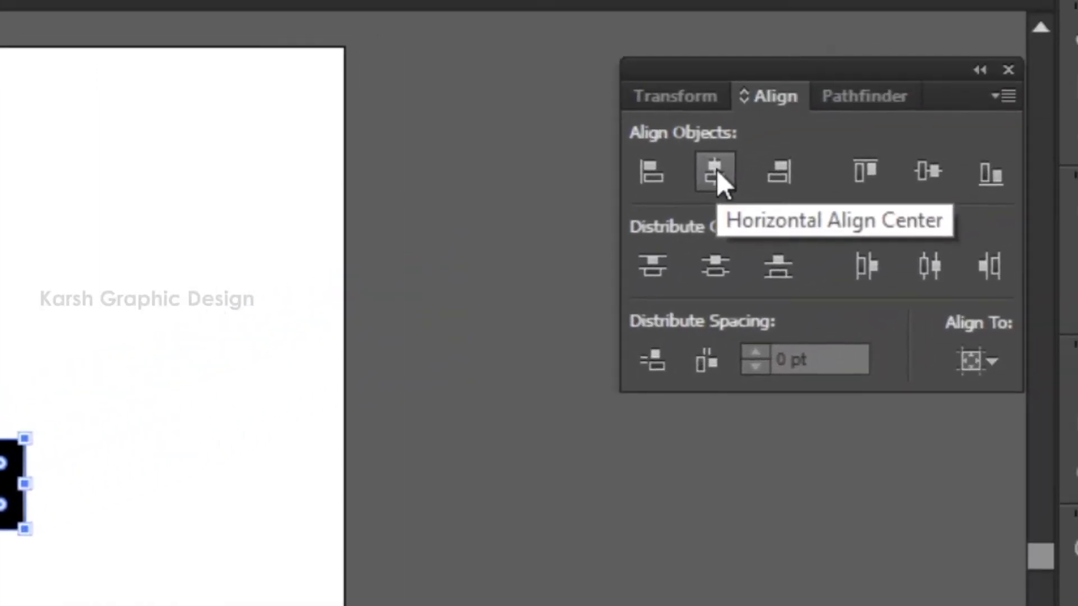
click(716, 170)
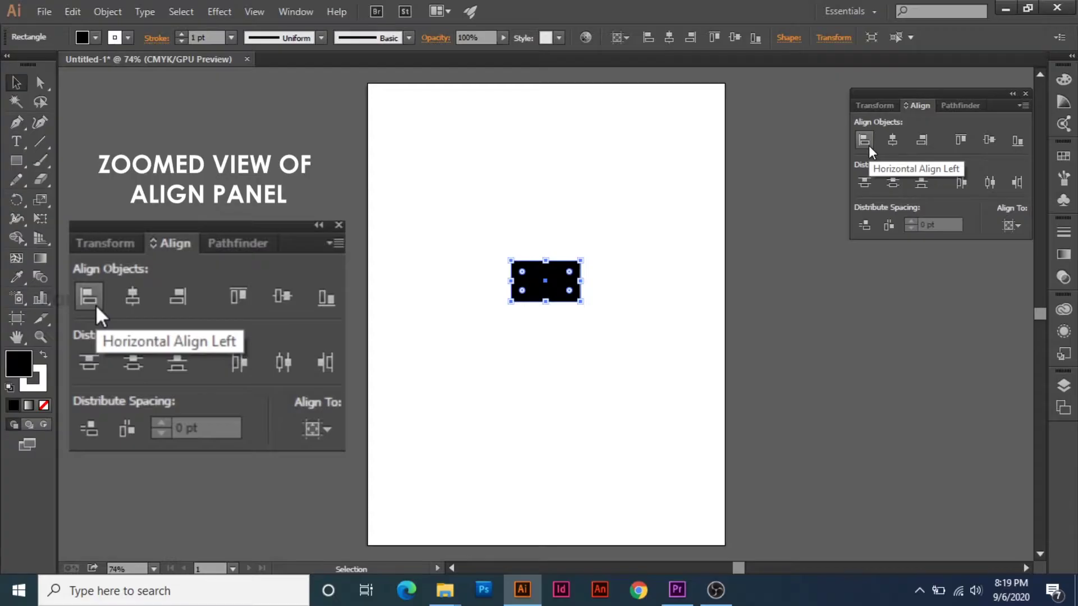
click(868, 146)
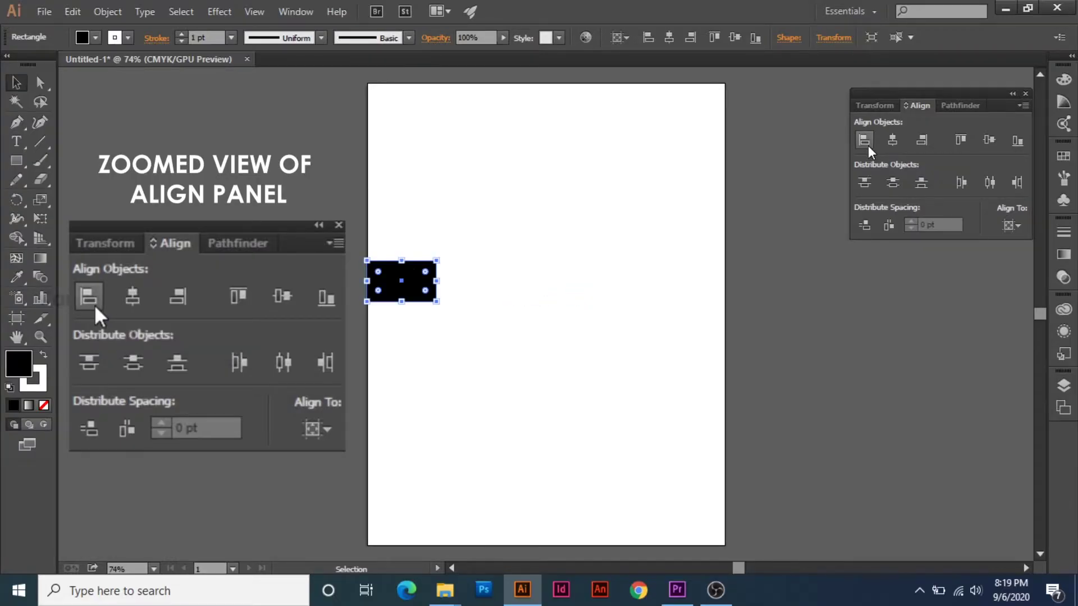
click(922, 143)
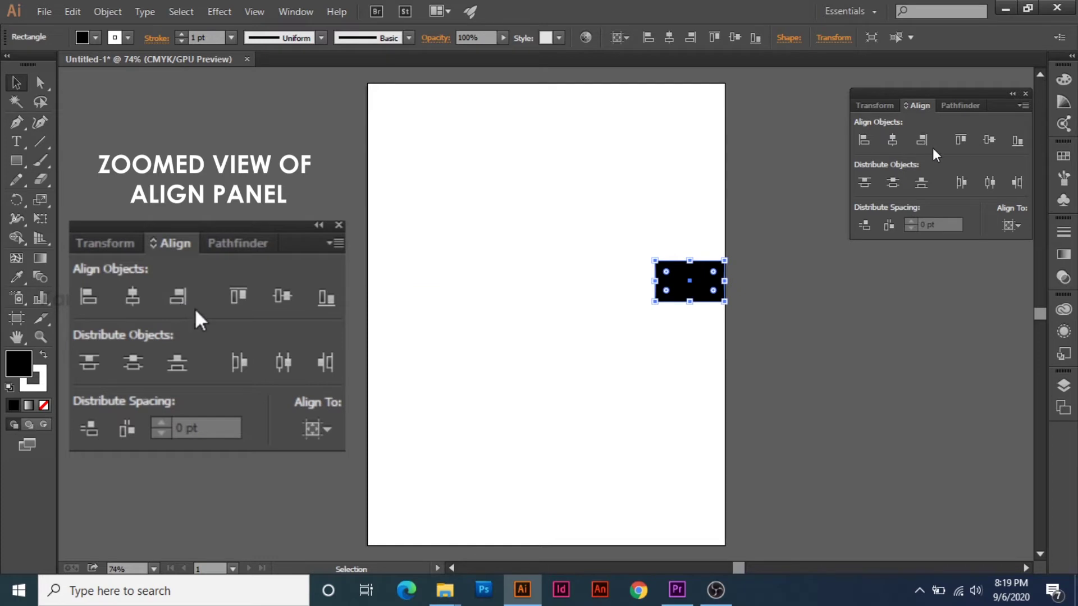
Align the rectangle vertically to the artboard's top edge, center and bottom edge in turn
click(961, 147)
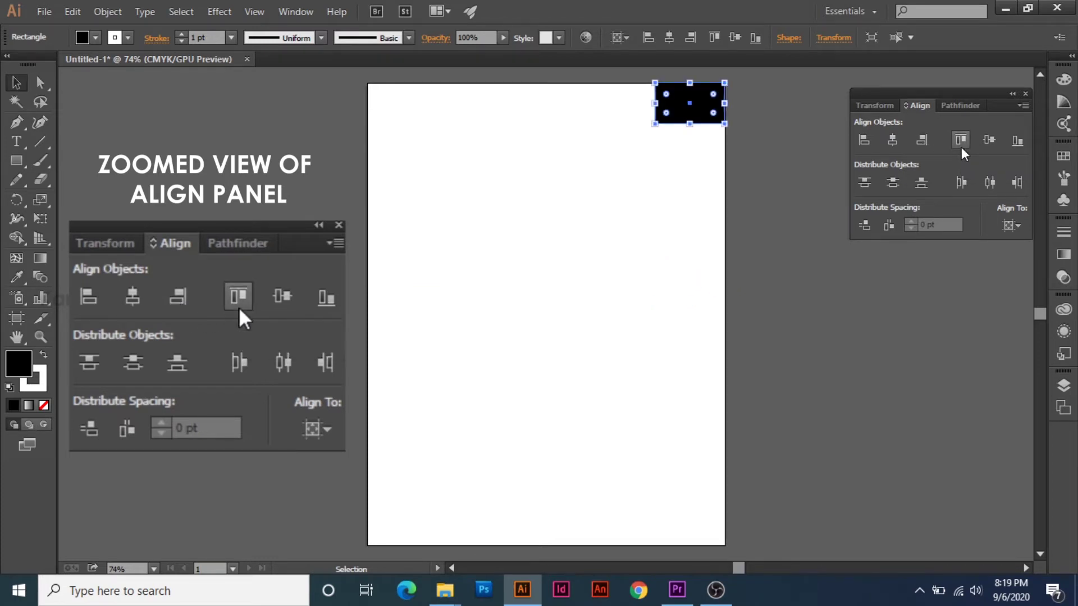
click(988, 138)
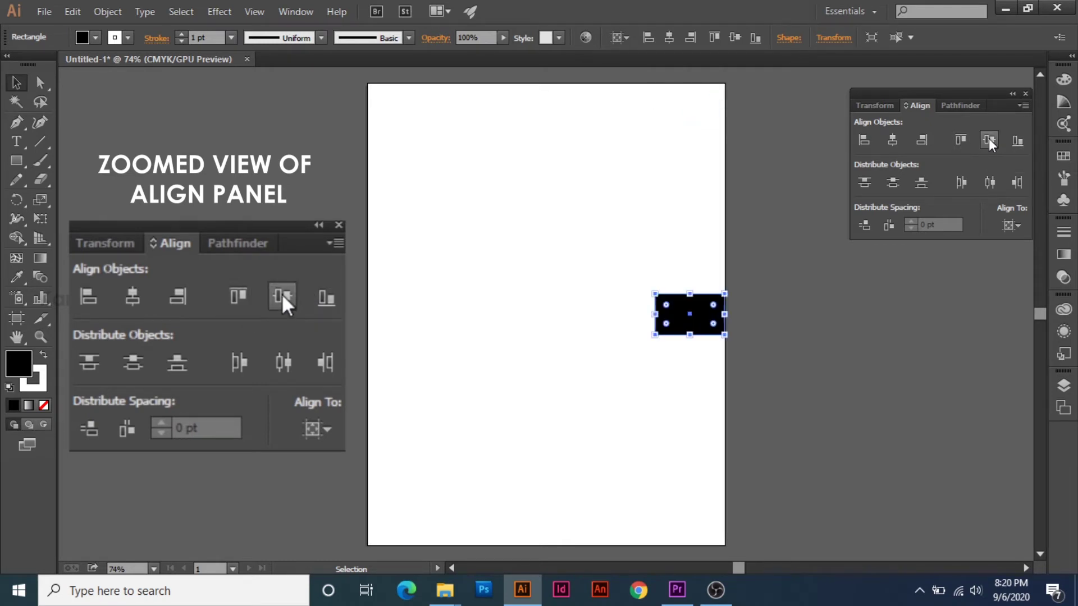
click(1020, 142)
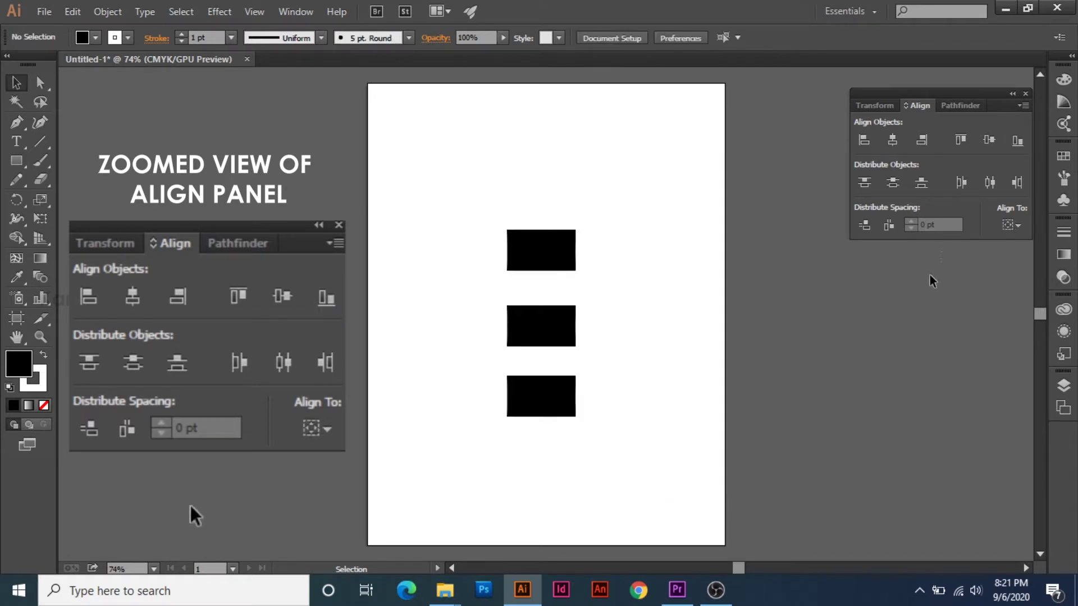
Spread the three stacked rectangles apart, one at the left, one raised in the middle and one at the right of the artboard
drag(573, 259, 448, 310)
drag(521, 327, 514, 237)
drag(563, 403, 668, 294)
Select all three scattered rectangles and check that Align To uses Align to Selection
drag(316, 156, 715, 391)
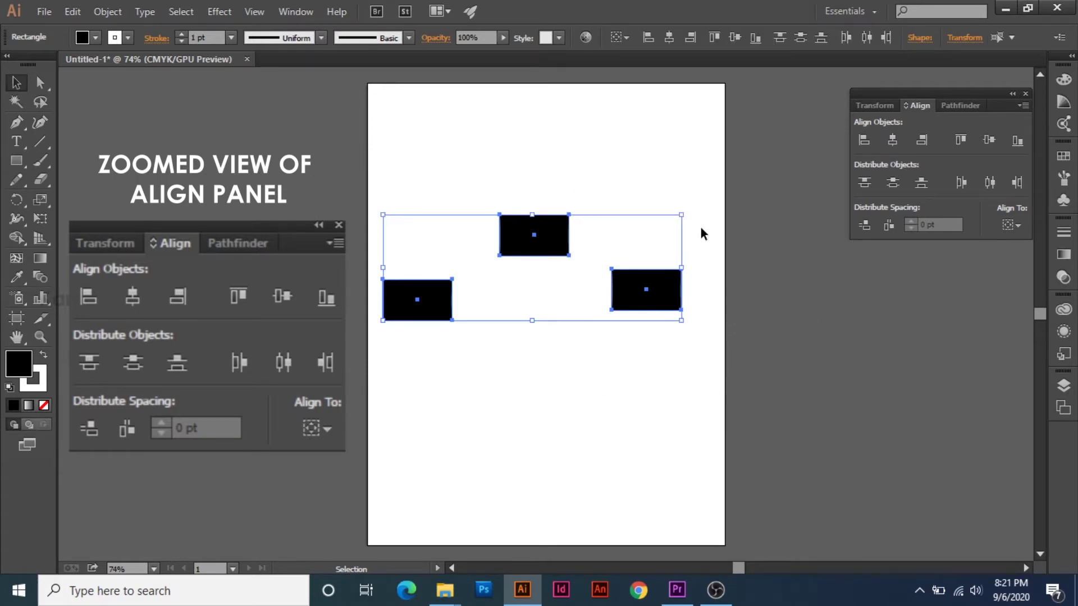
click(1015, 225)
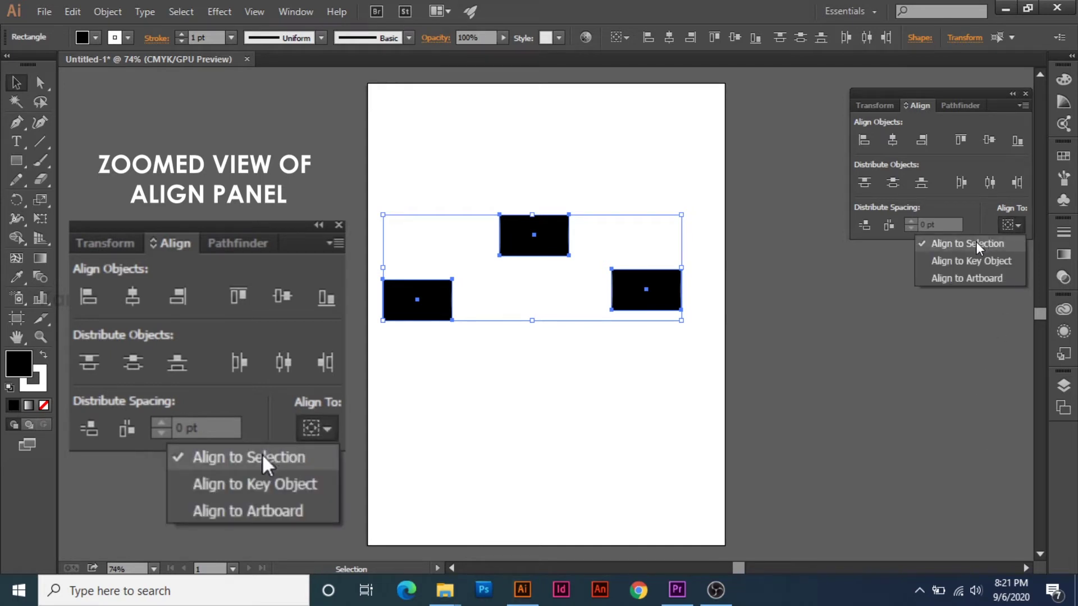
click(946, 159)
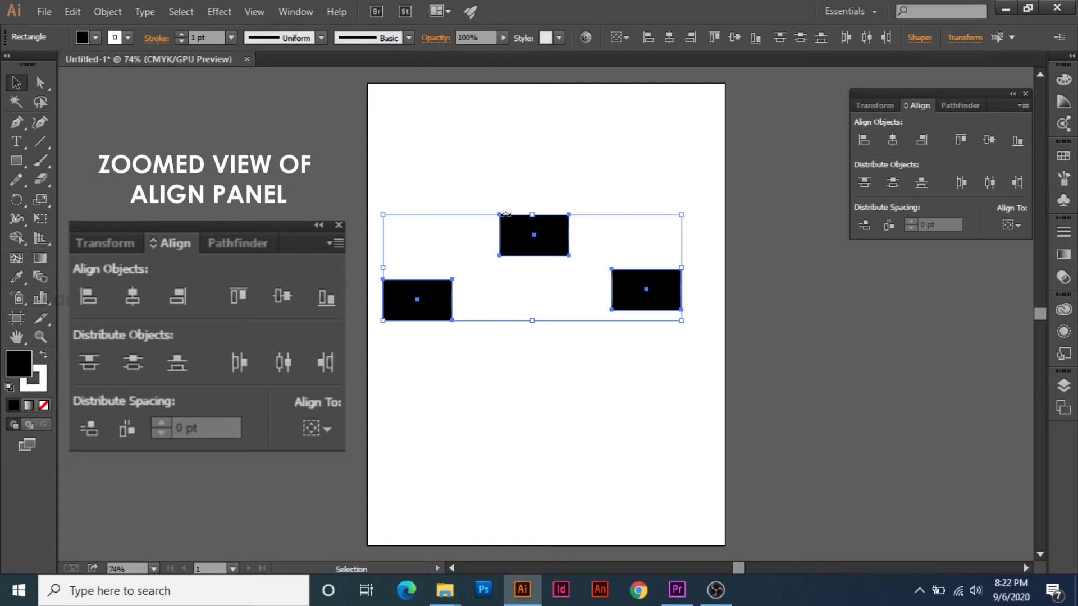
Try aligning the three rectangles to the selection's left edge and to its horizontal center, undoing each alignment
click(865, 141)
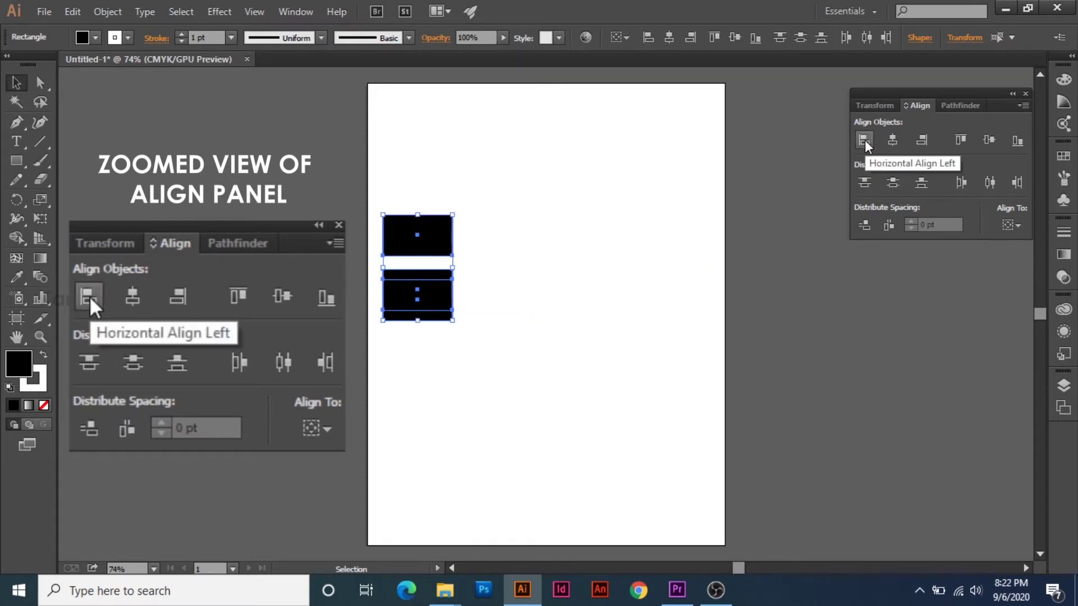
key(ctrl+z)
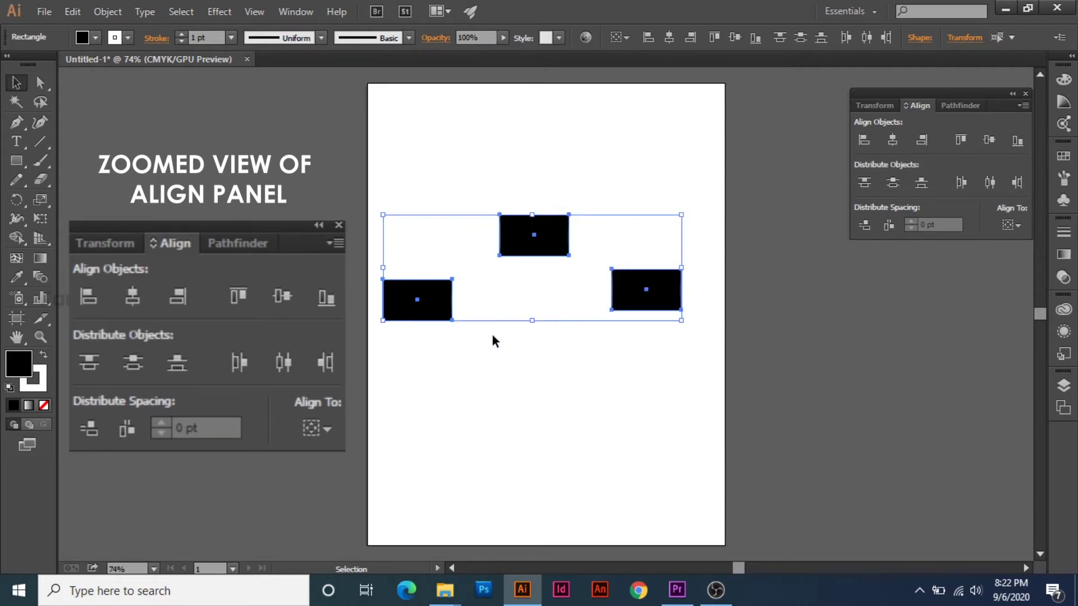
click(890, 142)
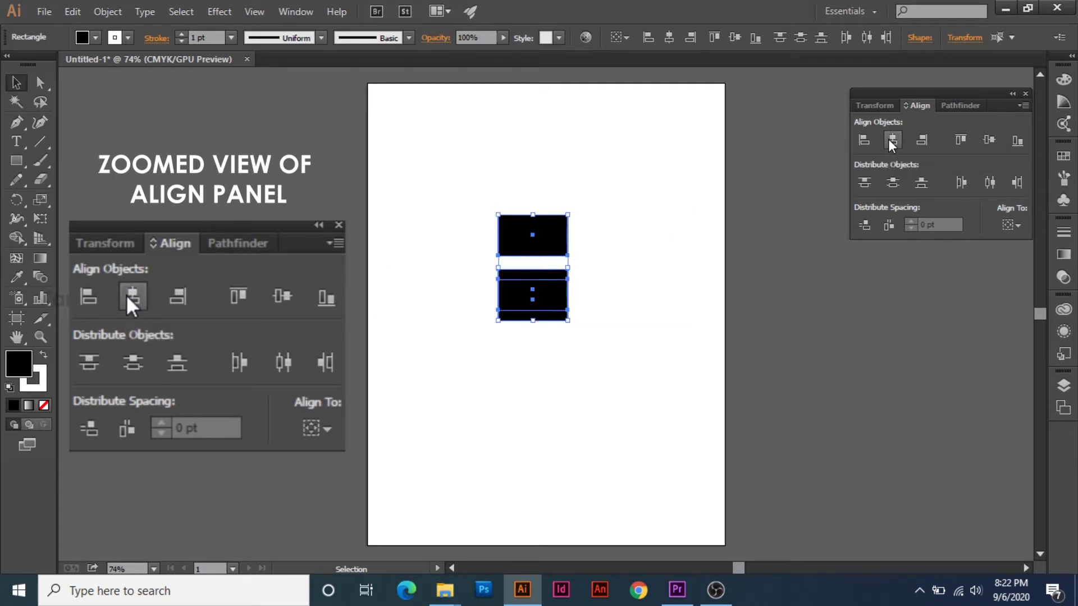
key(ctrl+z)
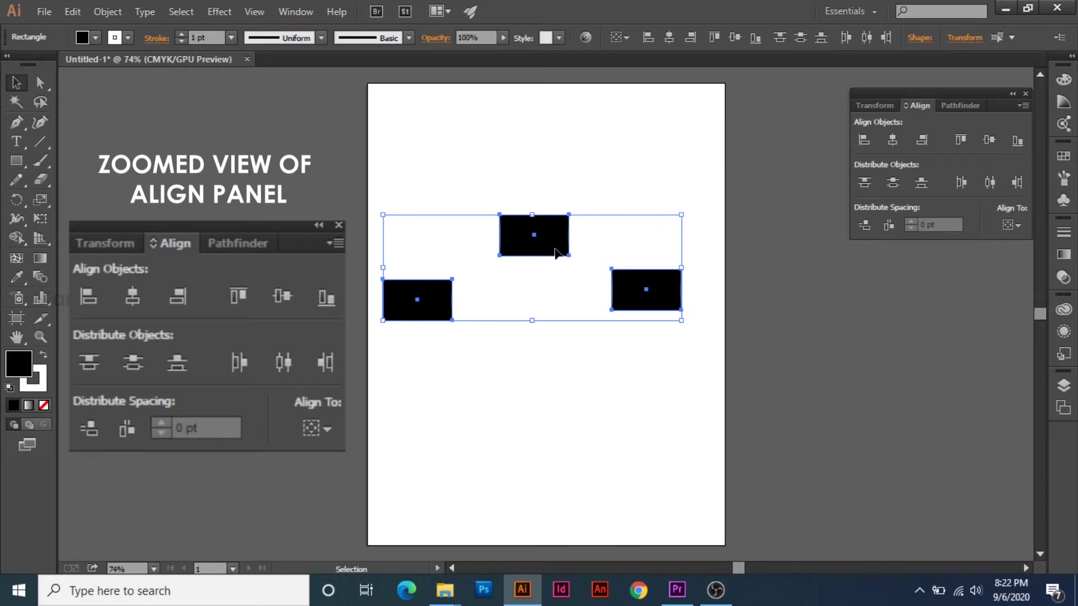
Rearrange the three rectangles into one vertical column with uneven gaps and deselect them
drag(553, 250, 552, 264)
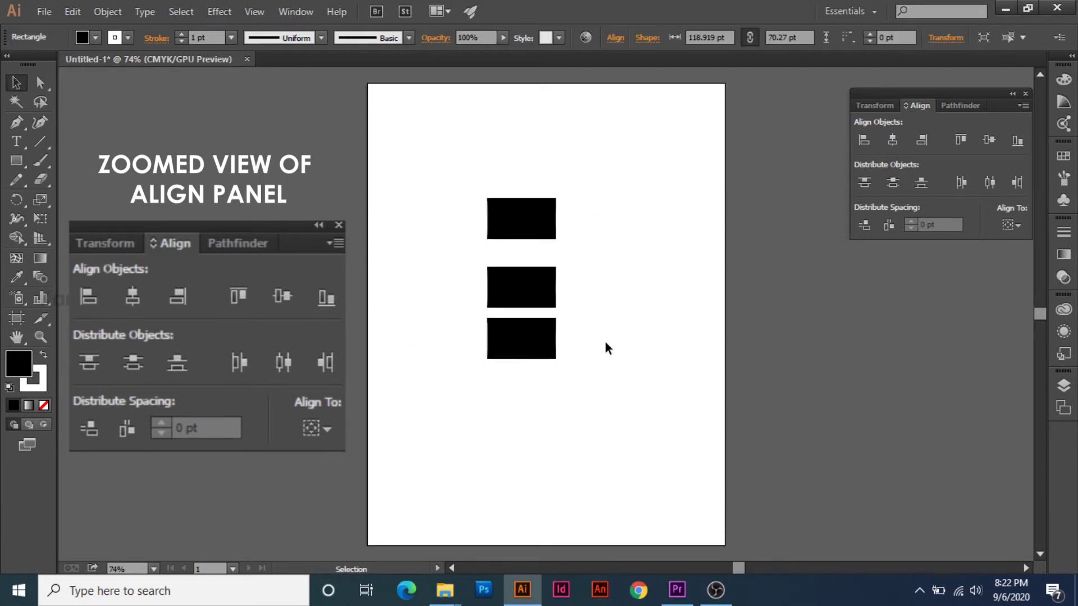
click(605, 347)
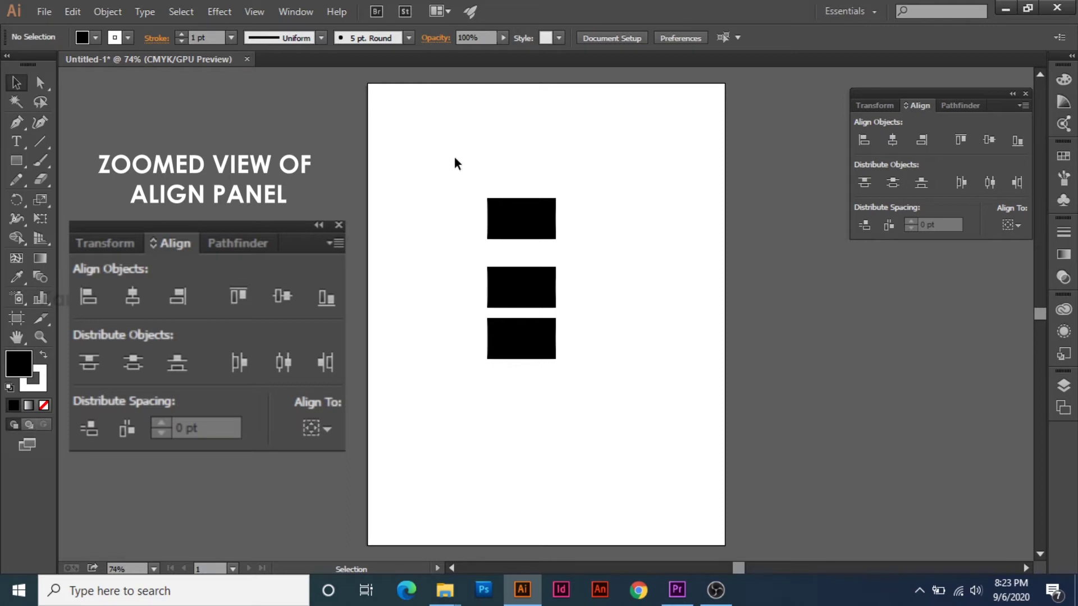
Set Align To to Align to Artboard and select the three rectangles in the column
click(1017, 227)
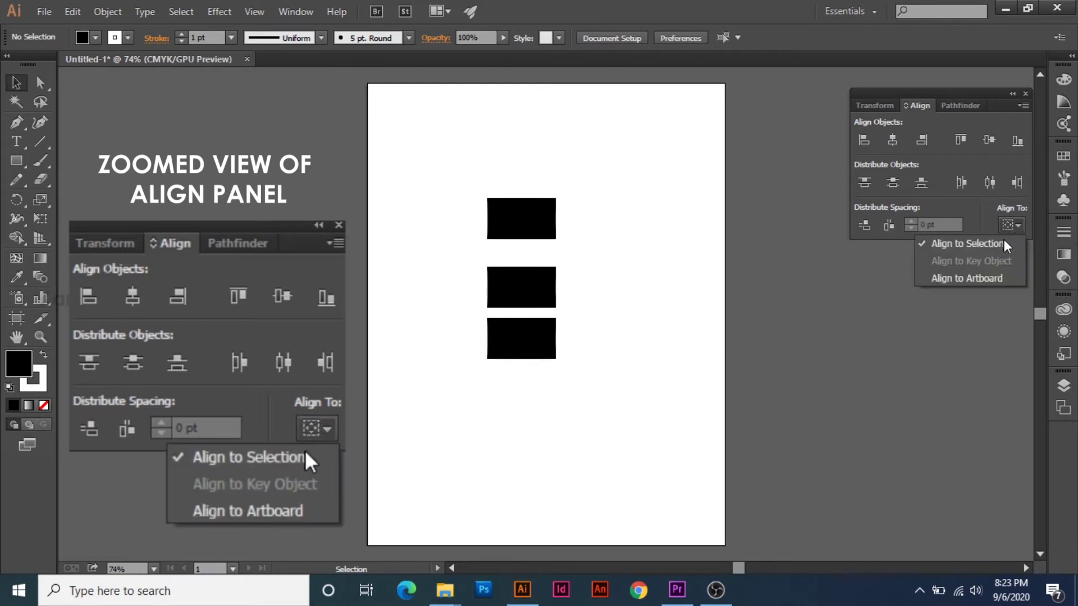
click(986, 279)
drag(479, 184, 591, 409)
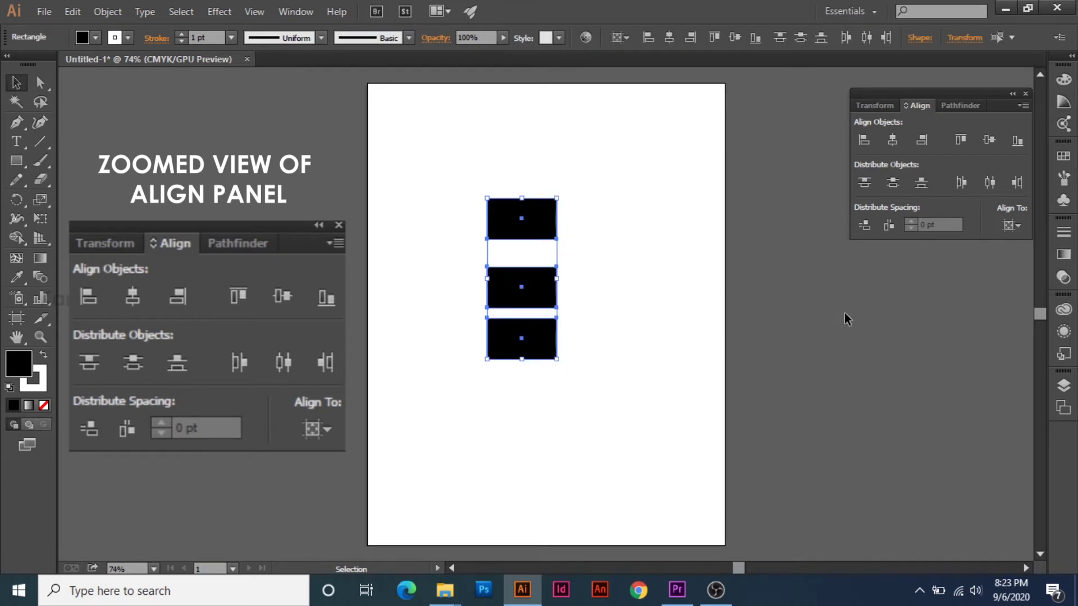
Try distributing the three rectangles vertically over the full height of the artboard, and undo the distribution
click(870, 183)
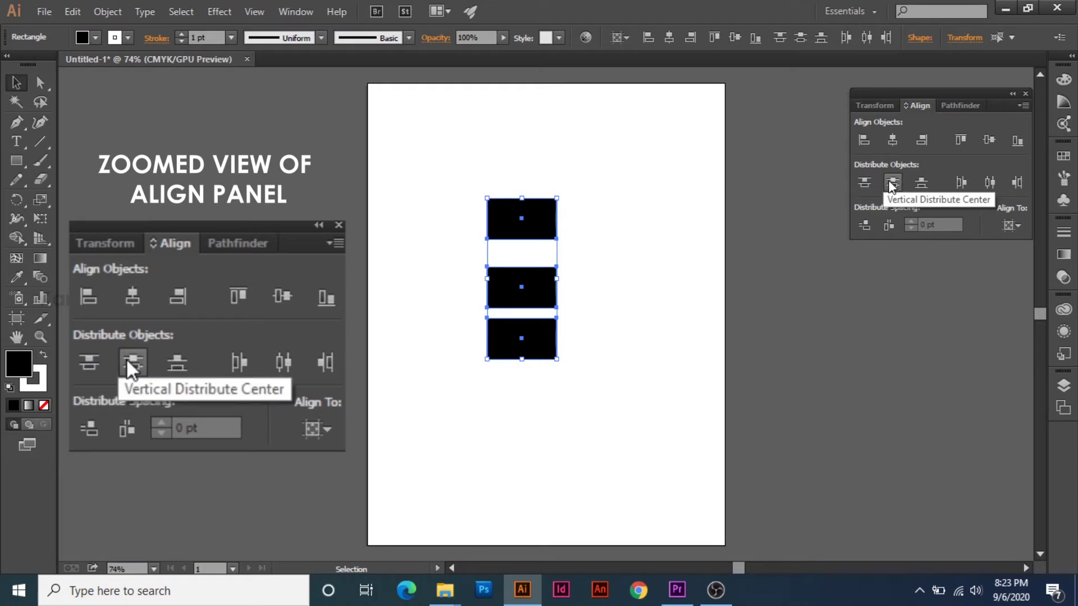
click(921, 182)
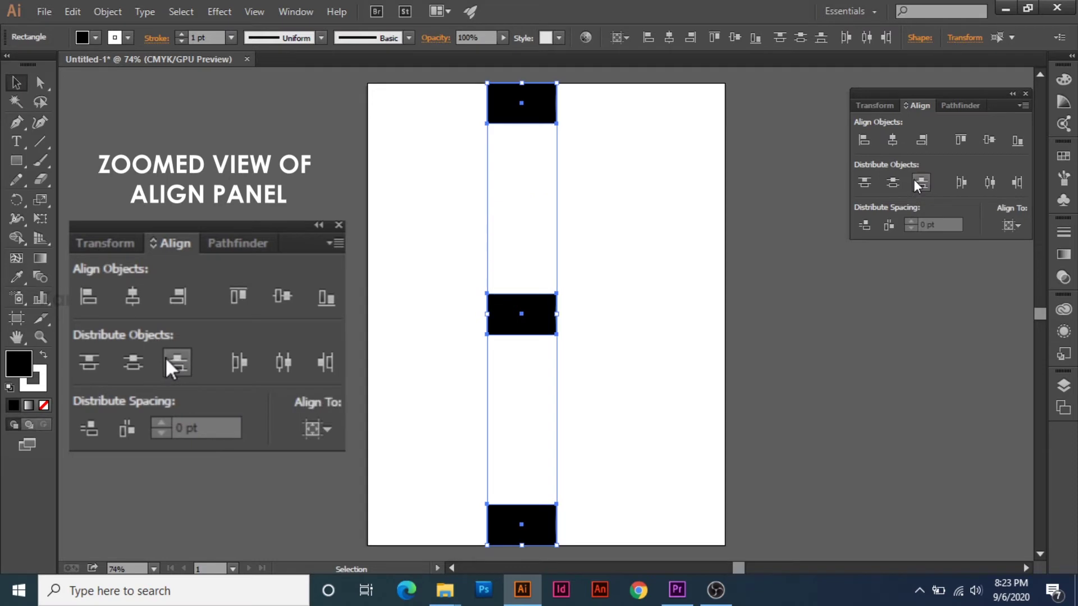
key(ctrl+z)
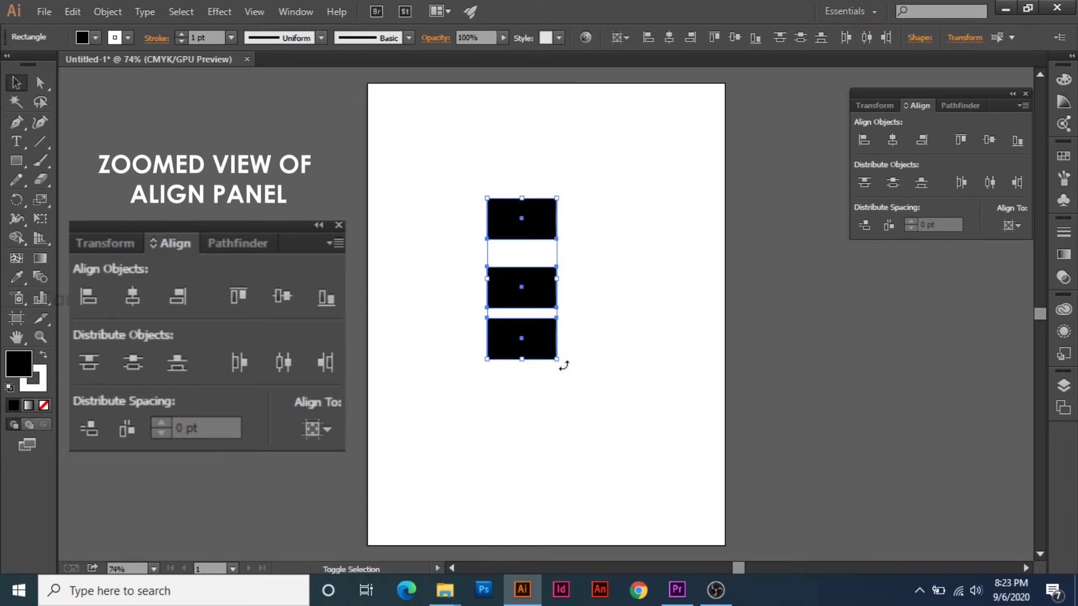
Rotate the selected rectangles 90° into a horizontal row, and try distributing them horizontally across the artboard before undoing that distribution
drag(561, 362, 646, 224)
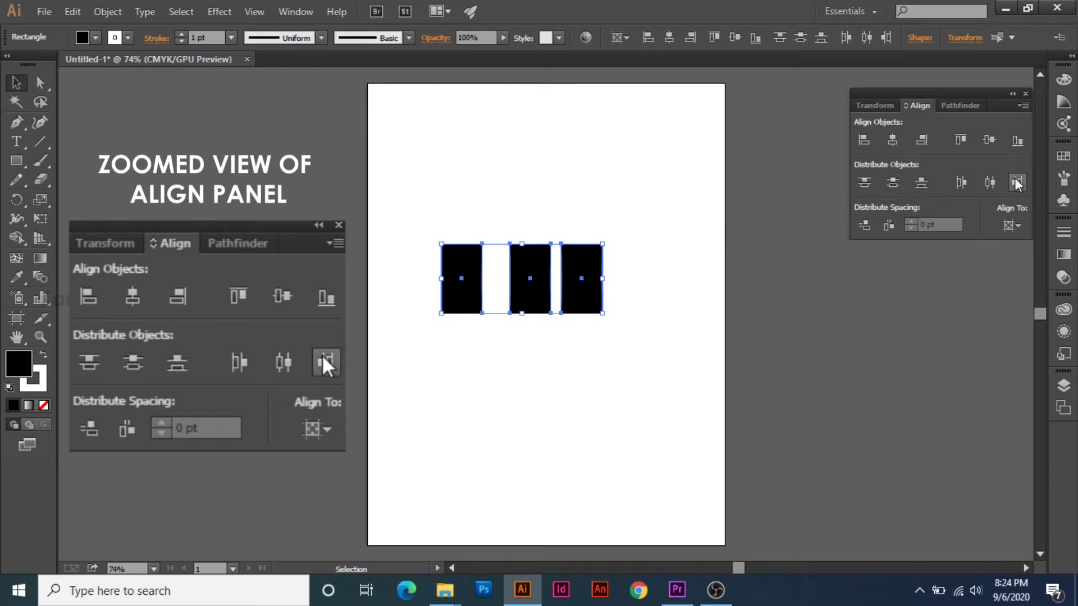
click(962, 184)
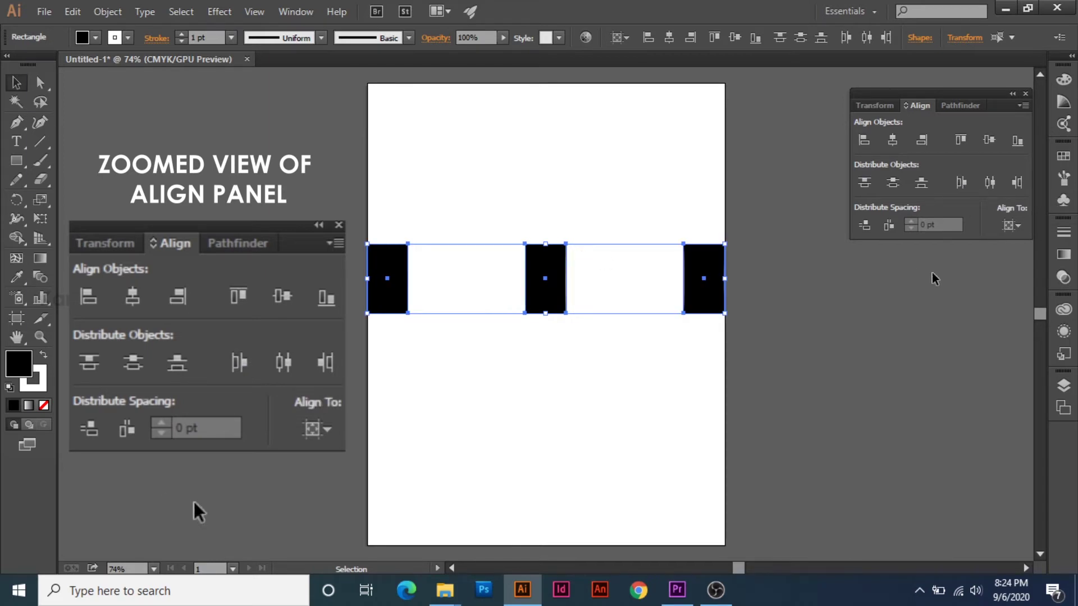
key(ctrl+z)
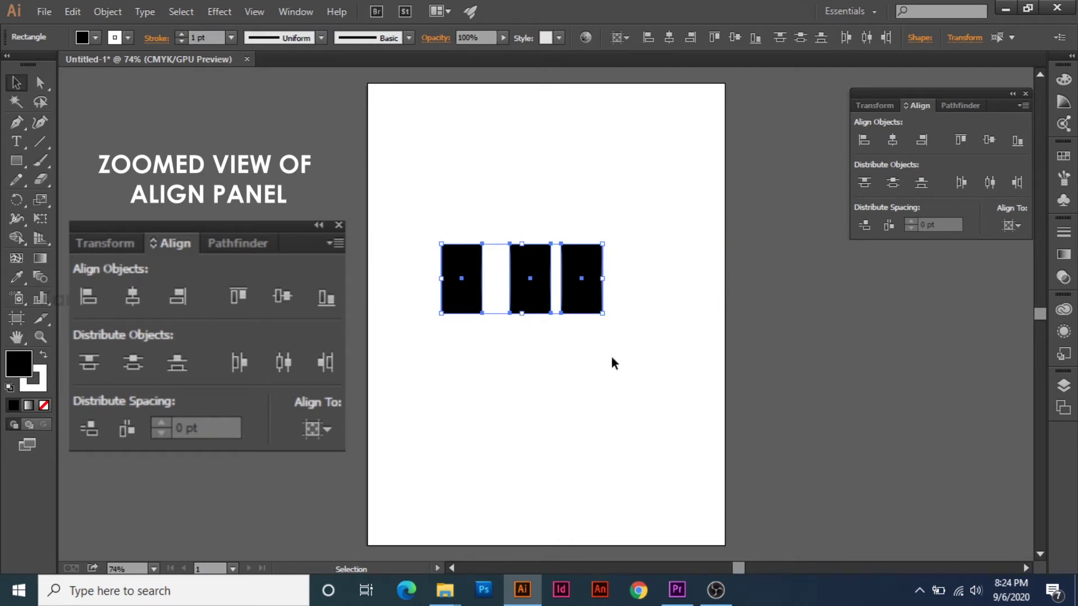
Set Align To to Align to Selection, distribute the three rectangles horizontally by their centers, and deselect them
click(1019, 226)
click(1005, 245)
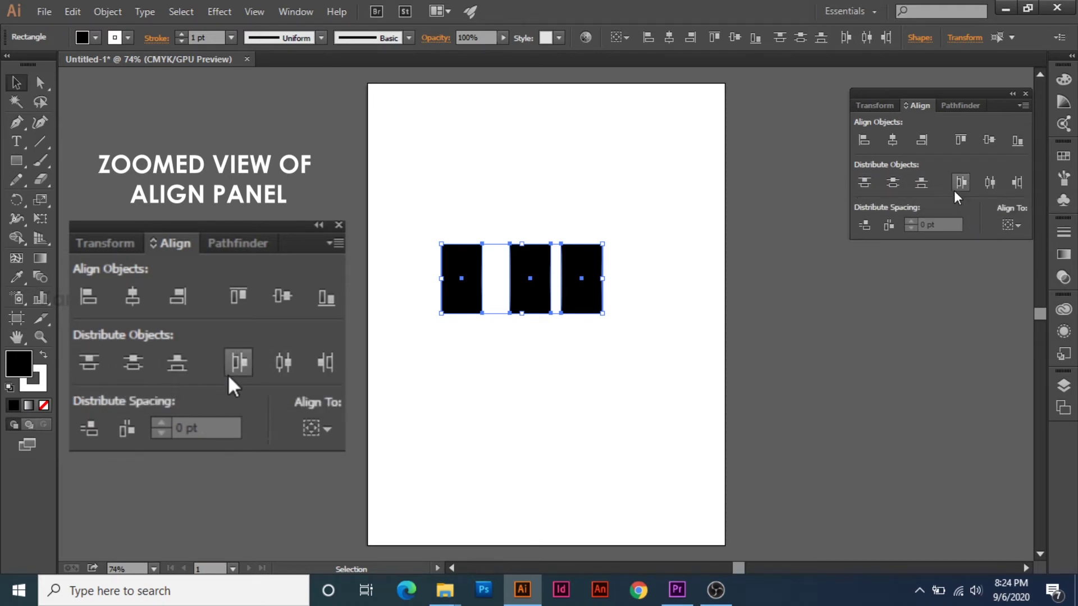
click(987, 184)
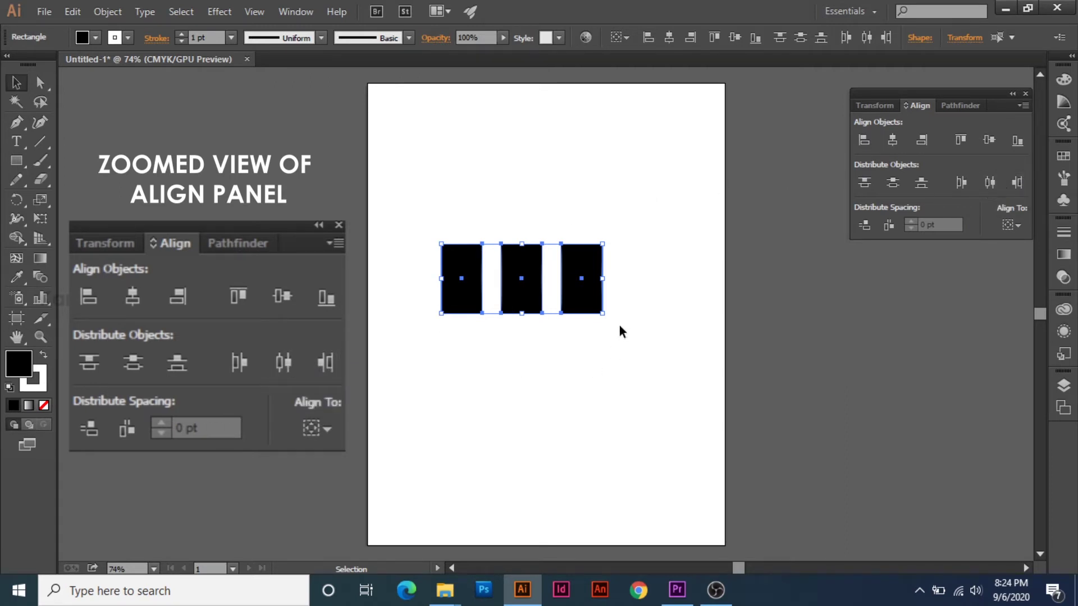
click(429, 202)
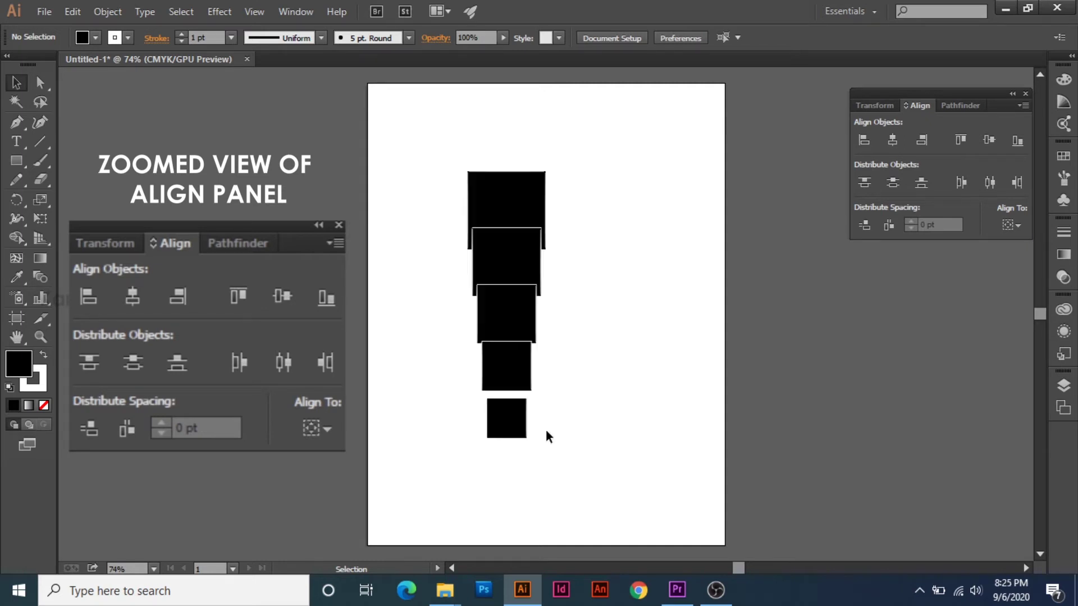
Move the smallest square straight down toward the artboard's bottom edge and select all five squares
click(497, 186)
click(510, 423)
drag(510, 423, 509, 492)
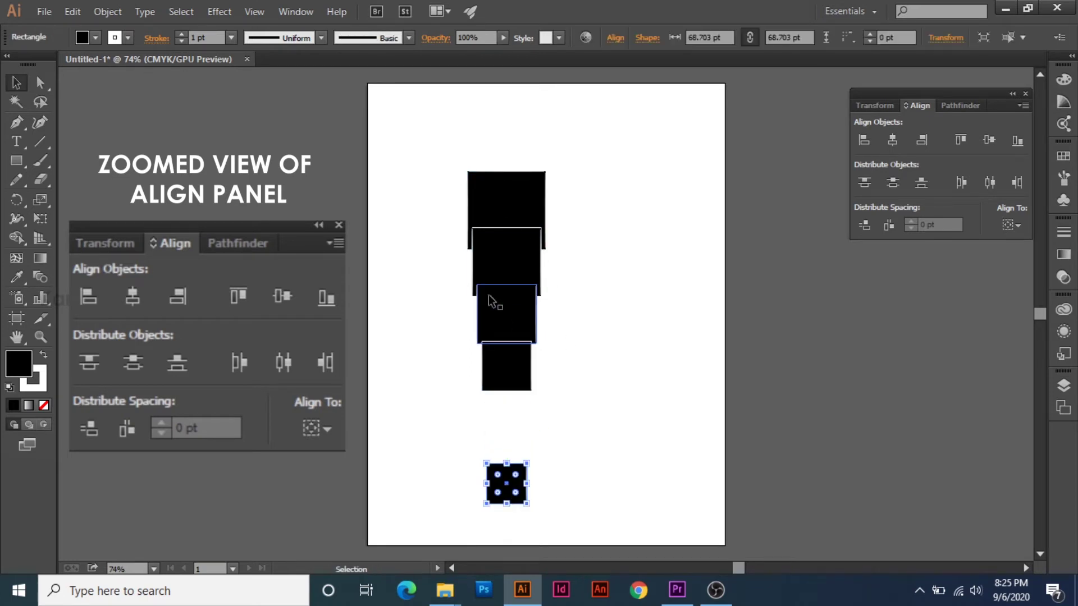
drag(431, 136, 624, 541)
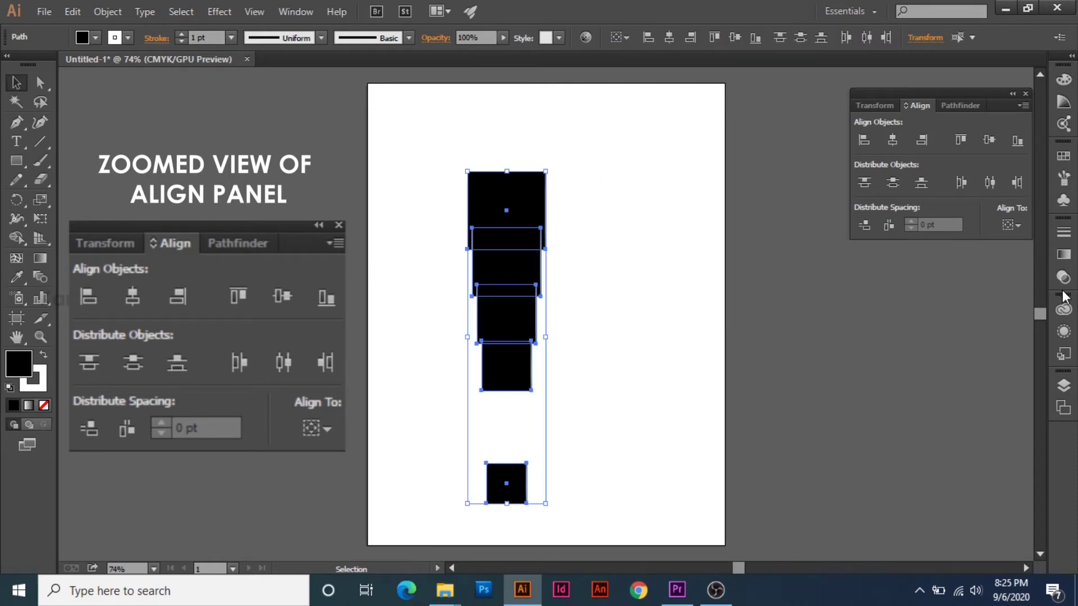
Try distributing the five selected squares vertically by their centers relative to the selection, and undo the distribution
click(1013, 226)
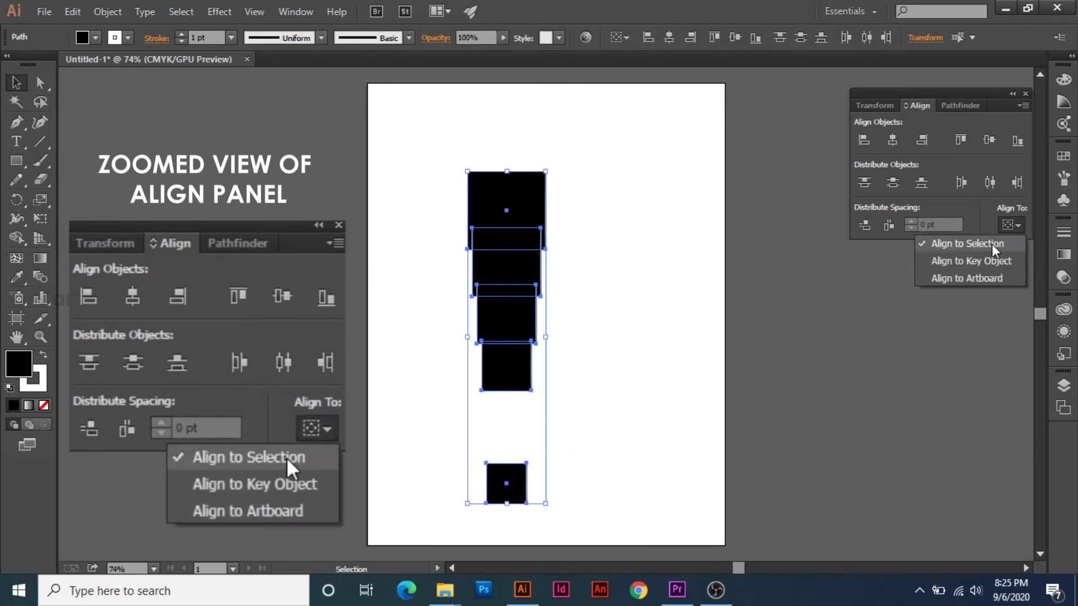
click(965, 209)
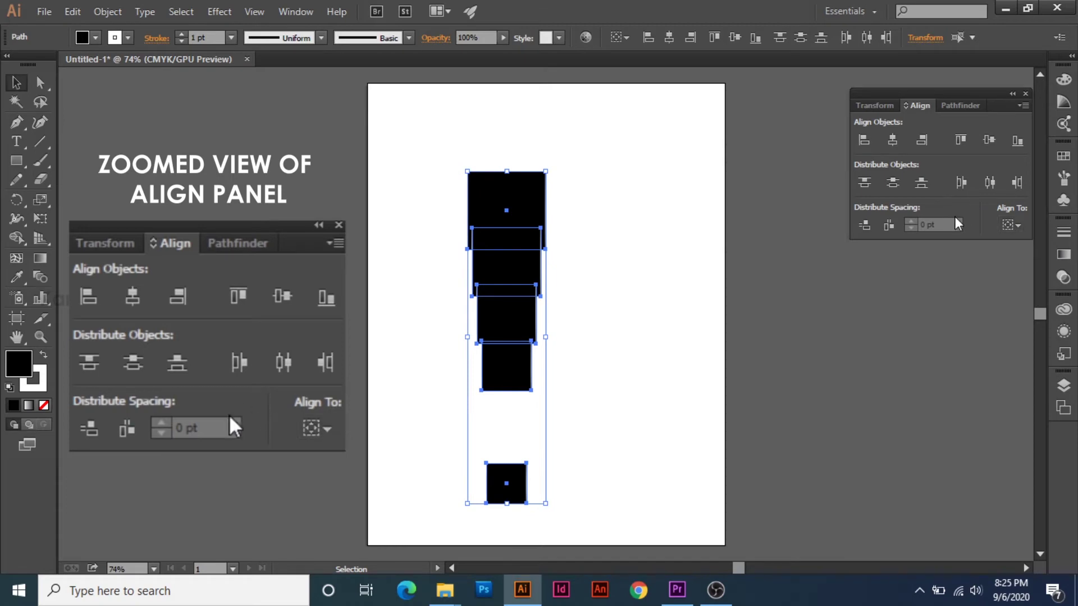
click(891, 186)
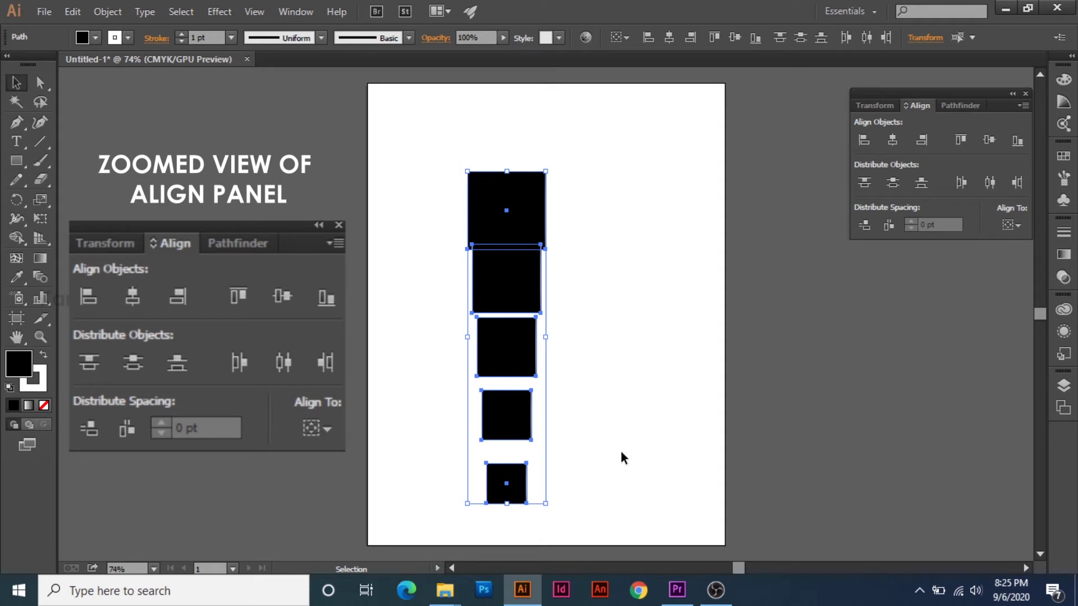
key(ctrl+z)
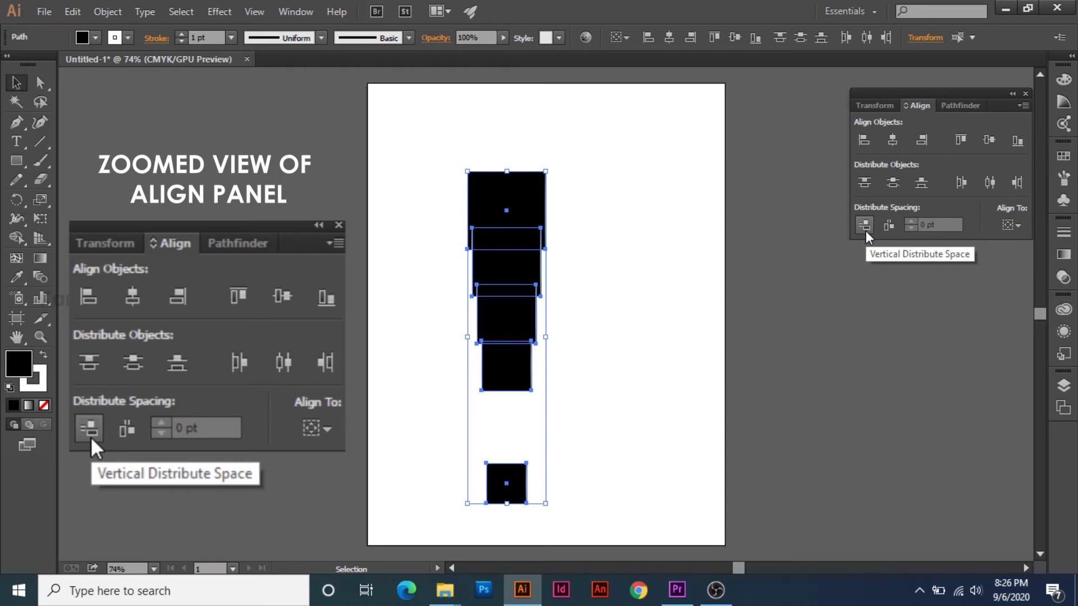
Try distributing the vertical space between the five squares evenly, keeping Align to Selection
click(1008, 225)
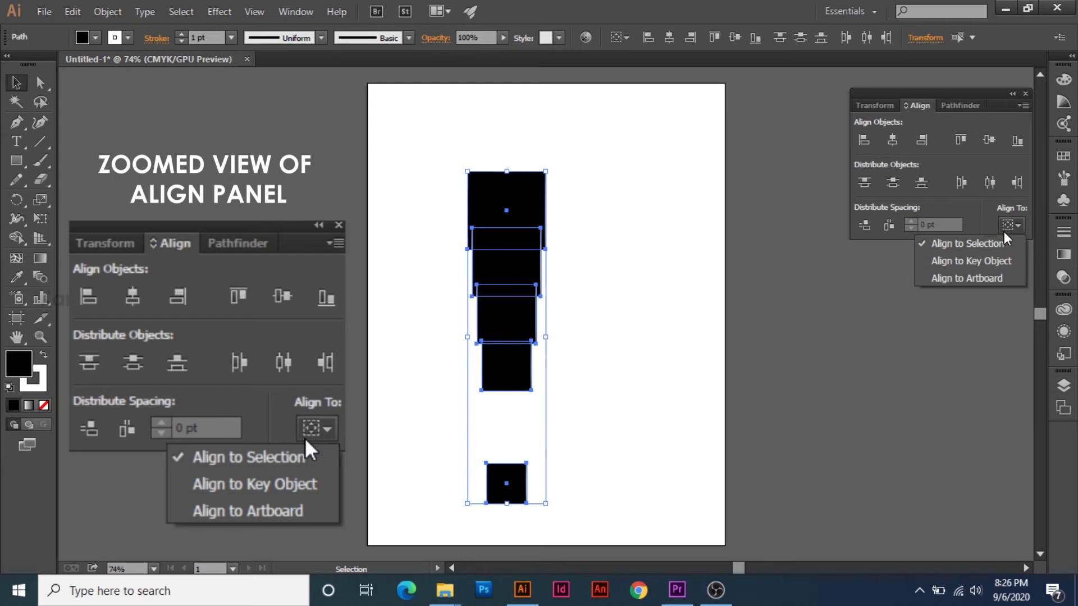
click(974, 219)
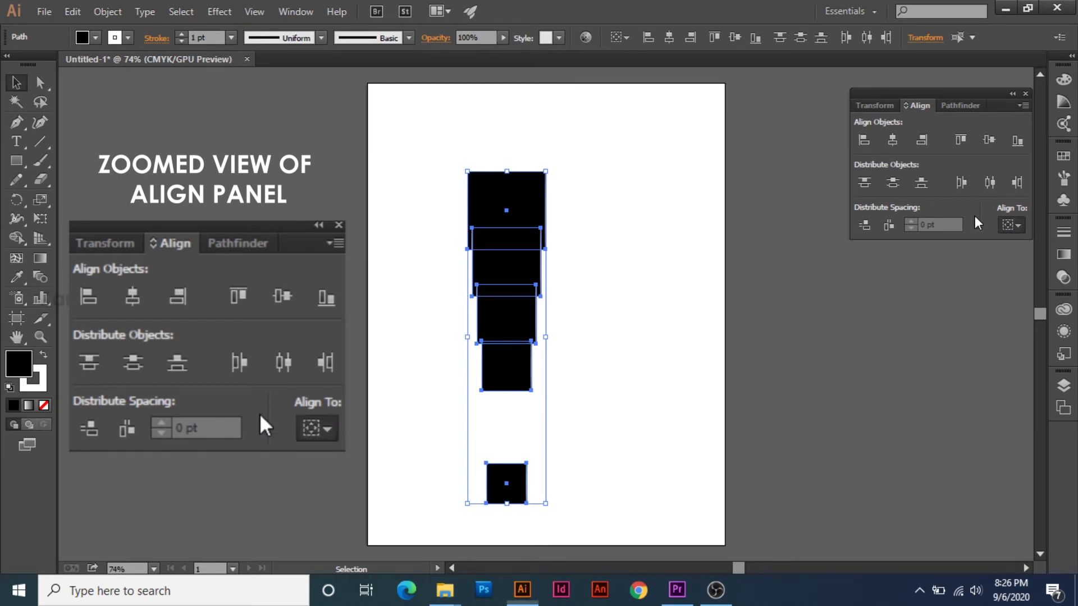
click(862, 230)
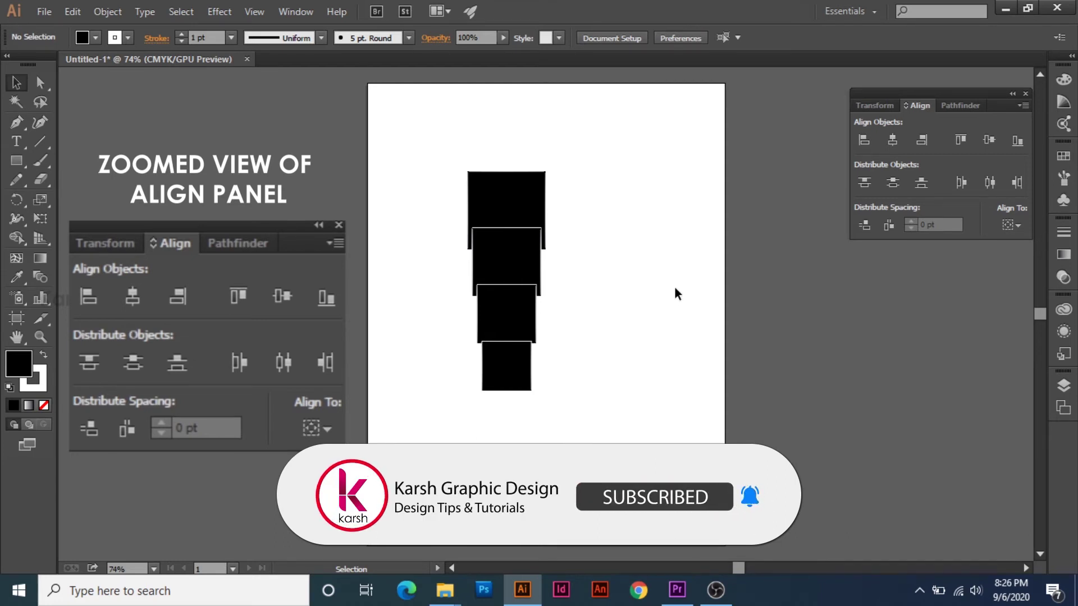
Select all five squares and make the middle square the key object for alignment
drag(443, 123, 579, 519)
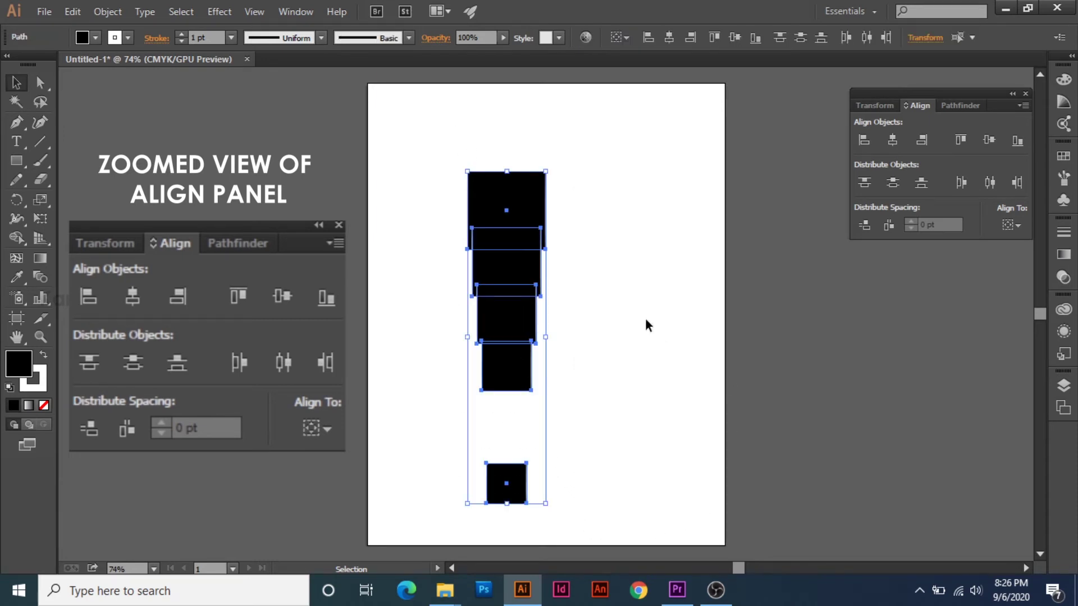
click(517, 324)
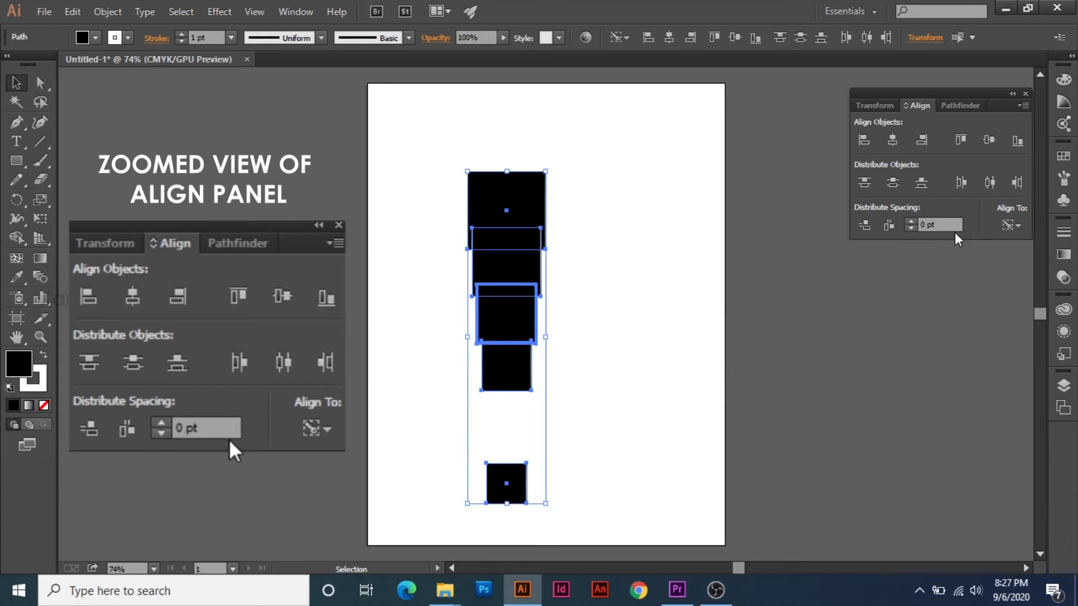
click(317, 427)
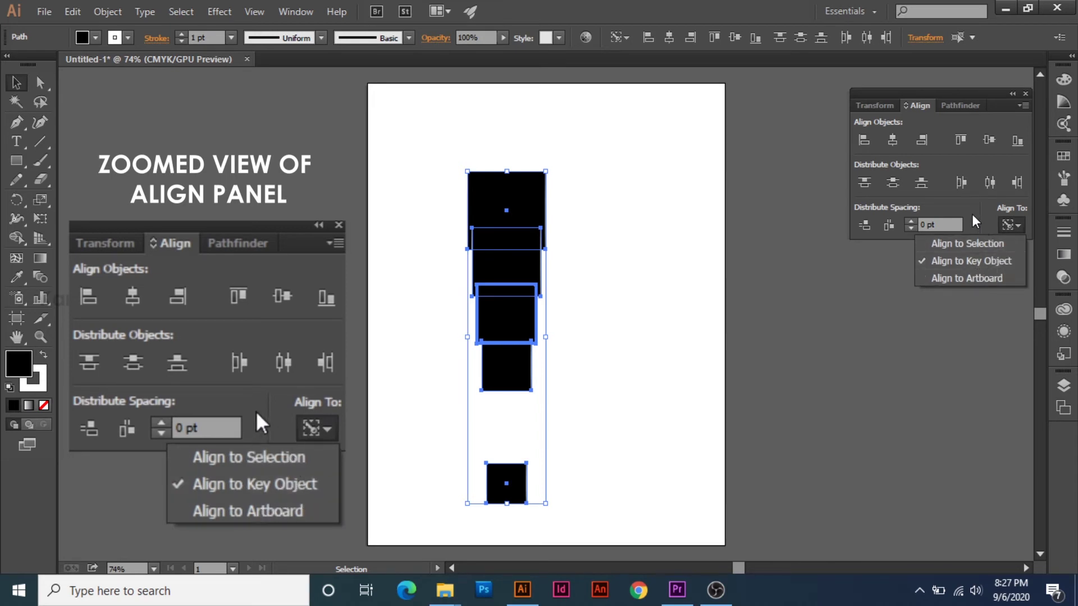
Set the distribute spacing to 10 pt, apply Vertical Distribute Space around the middle square, and deselect the squares
click(927, 224)
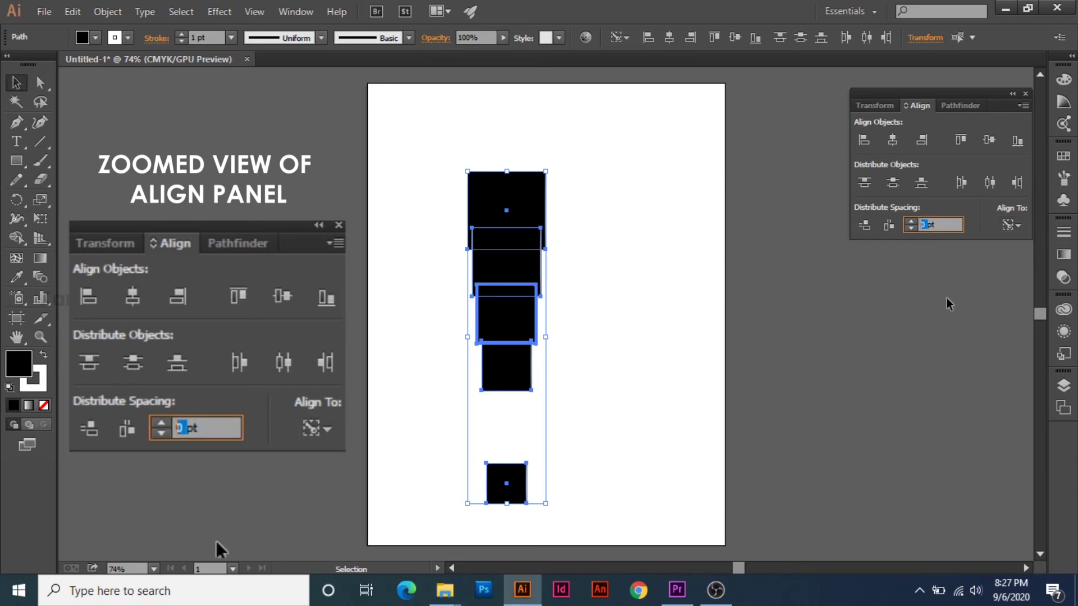
key(Up)
text(0)
key(Return)
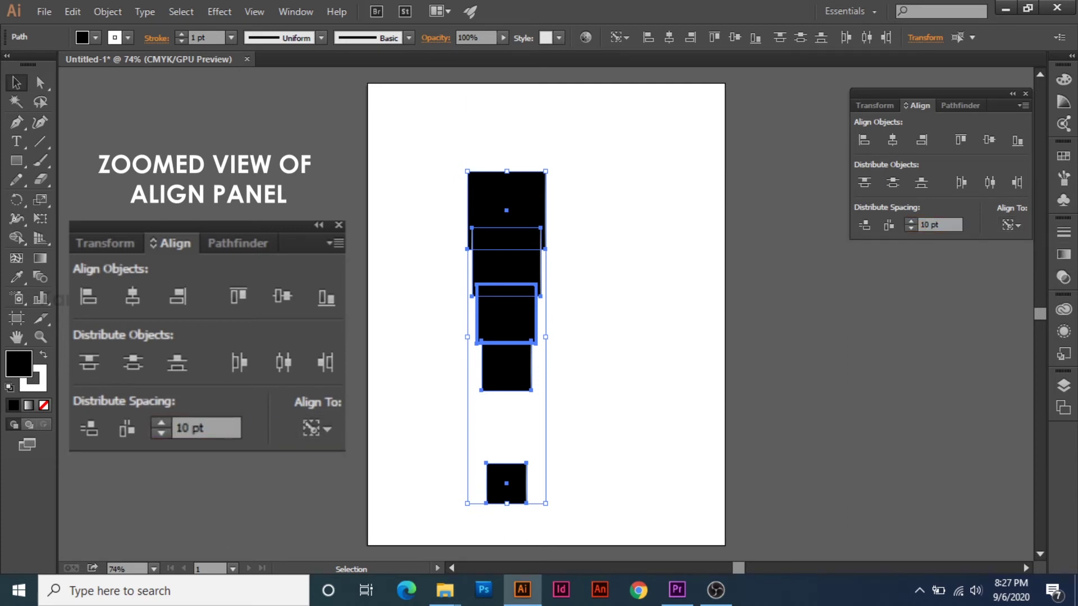
click(867, 231)
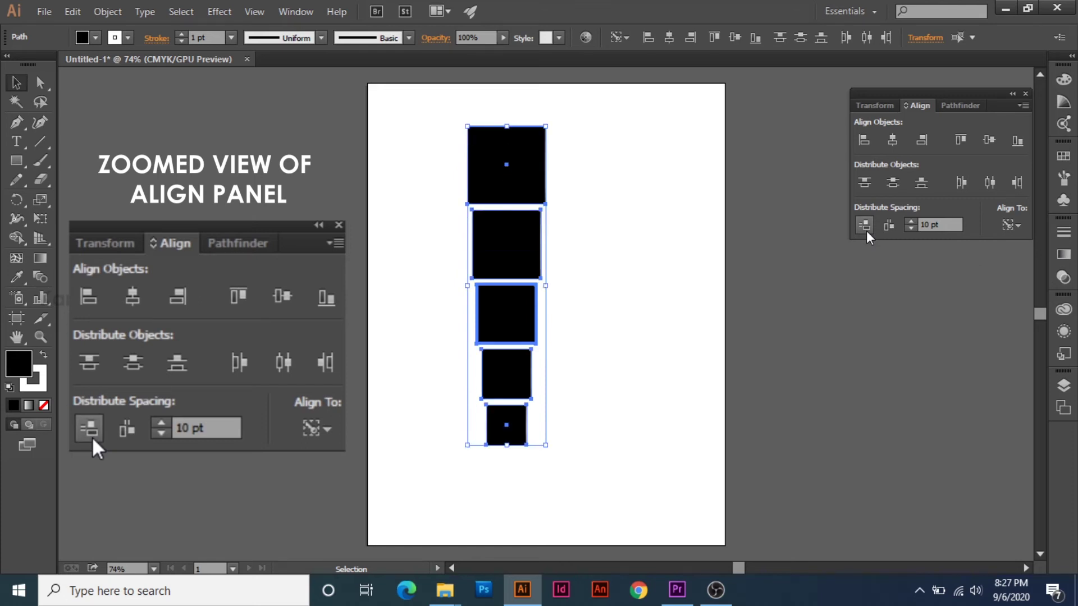
click(616, 217)
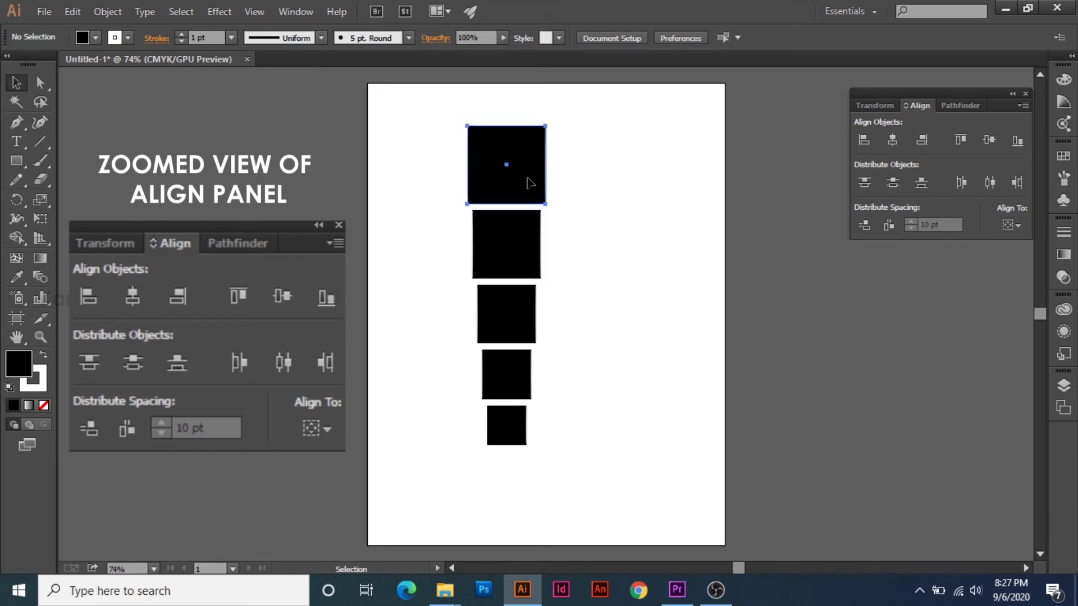
Delete the three intermediate squares and place the smallest square below the largest one near the artboard's center
drag(504, 173, 661, 351)
drag(408, 179, 538, 366)
key(Delete)
drag(651, 353, 519, 282)
drag(488, 418, 503, 369)
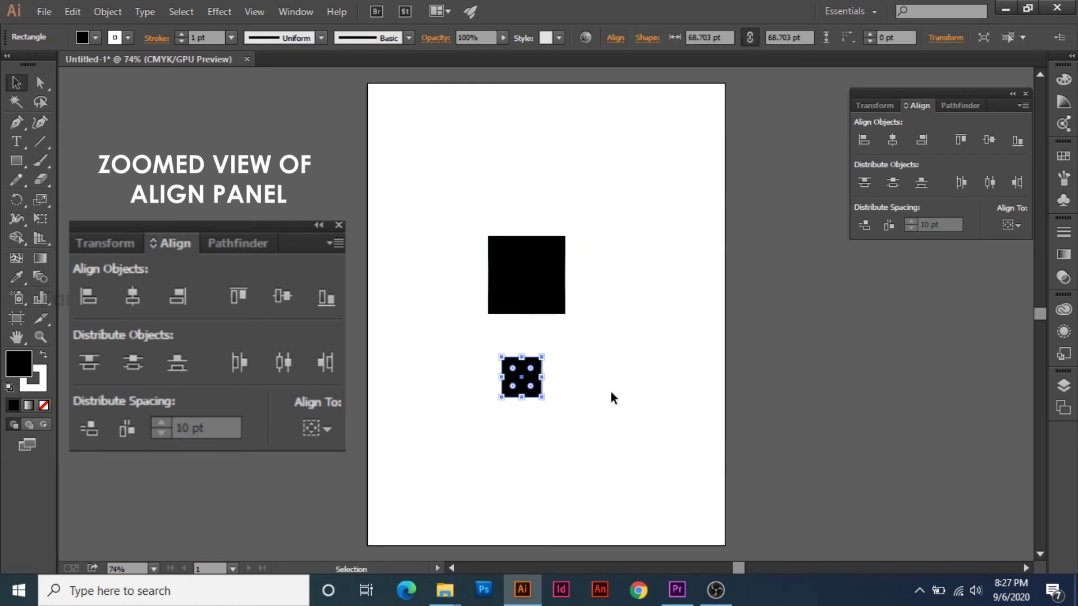
Fill the small square with the color F20347 and deselect it
double_click(20, 370)
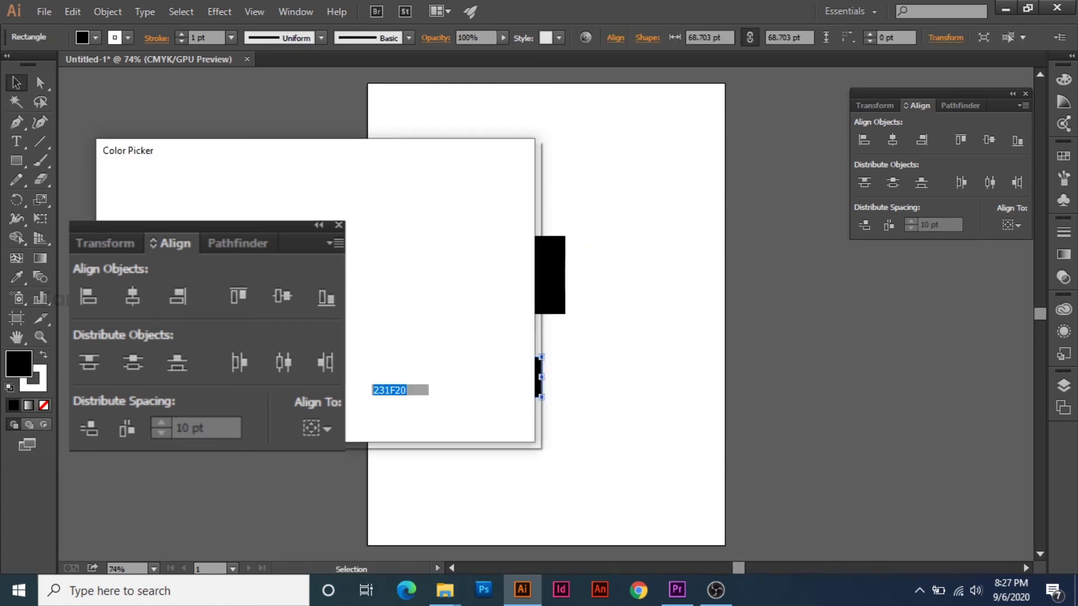
text(F20347)
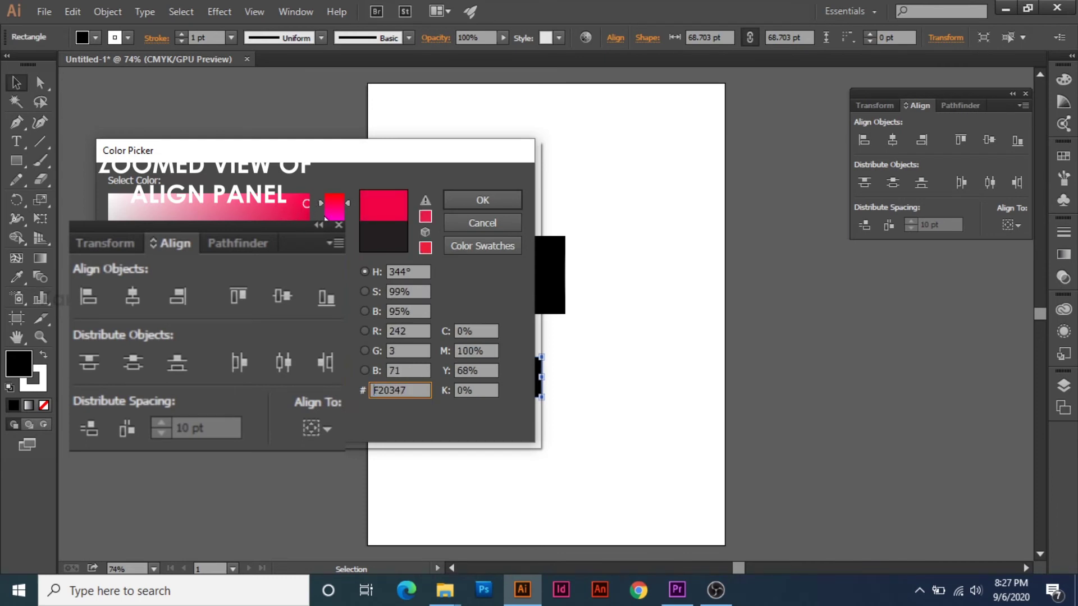
click(482, 199)
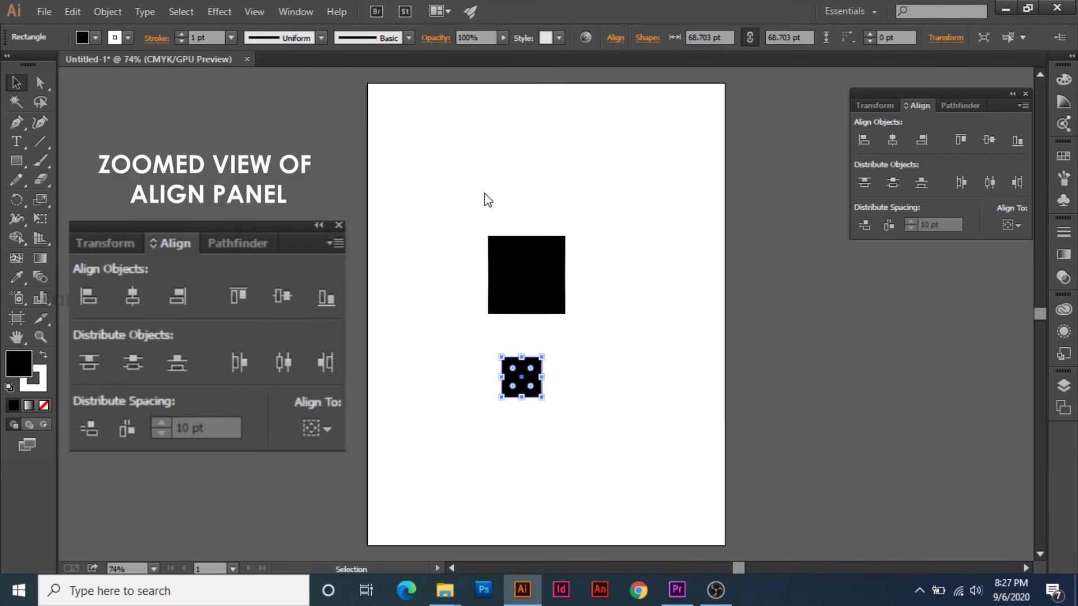
click(662, 272)
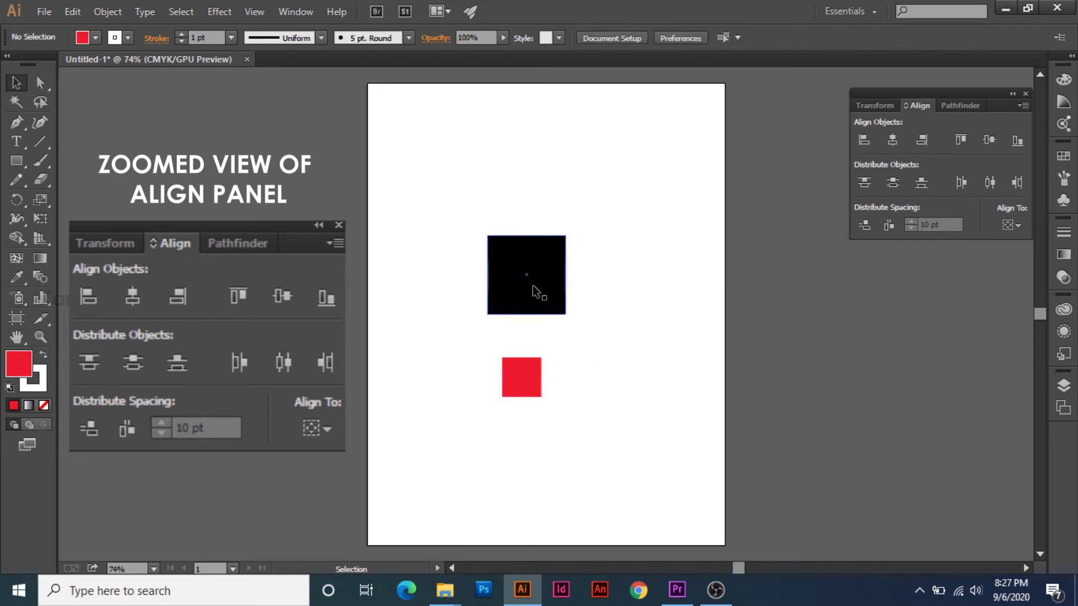
Bring the small red square to the front of the stacking order and deselect it
click(531, 386)
right_click(533, 391)
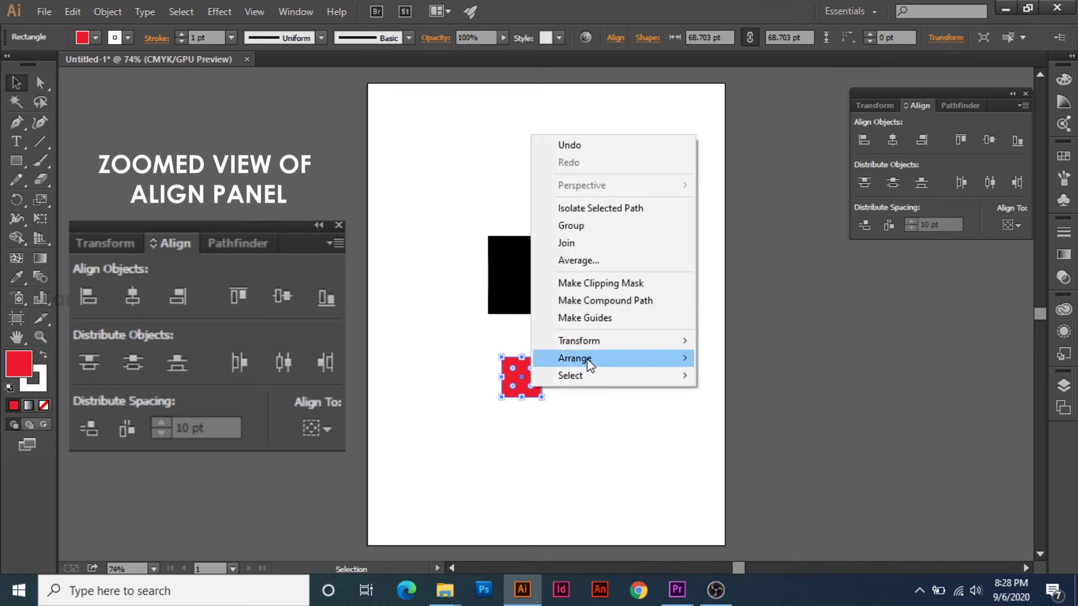
mouse_move(590, 365)
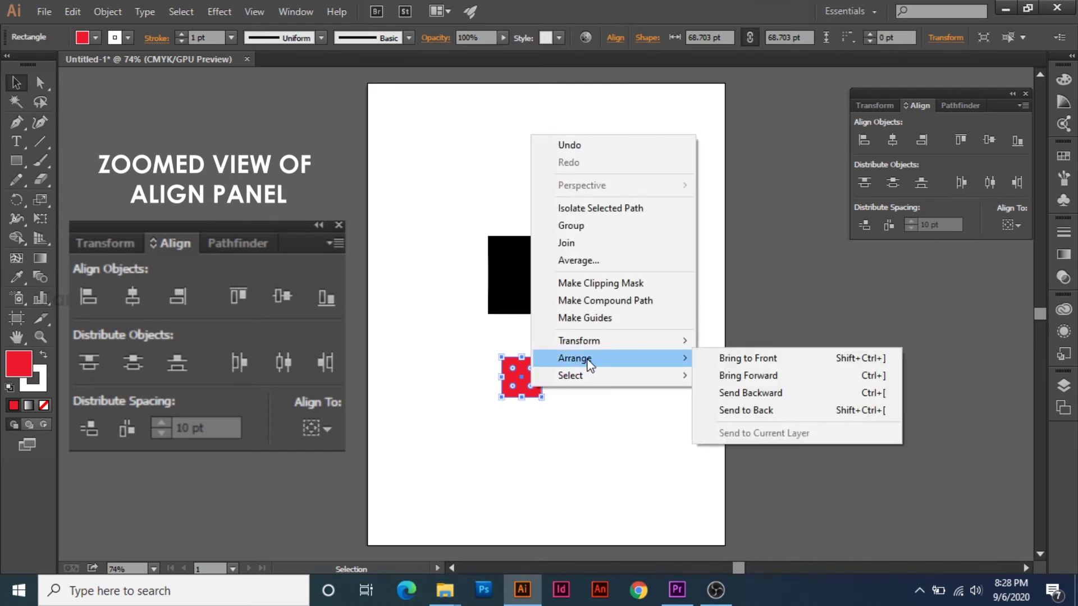
click(744, 359)
click(640, 382)
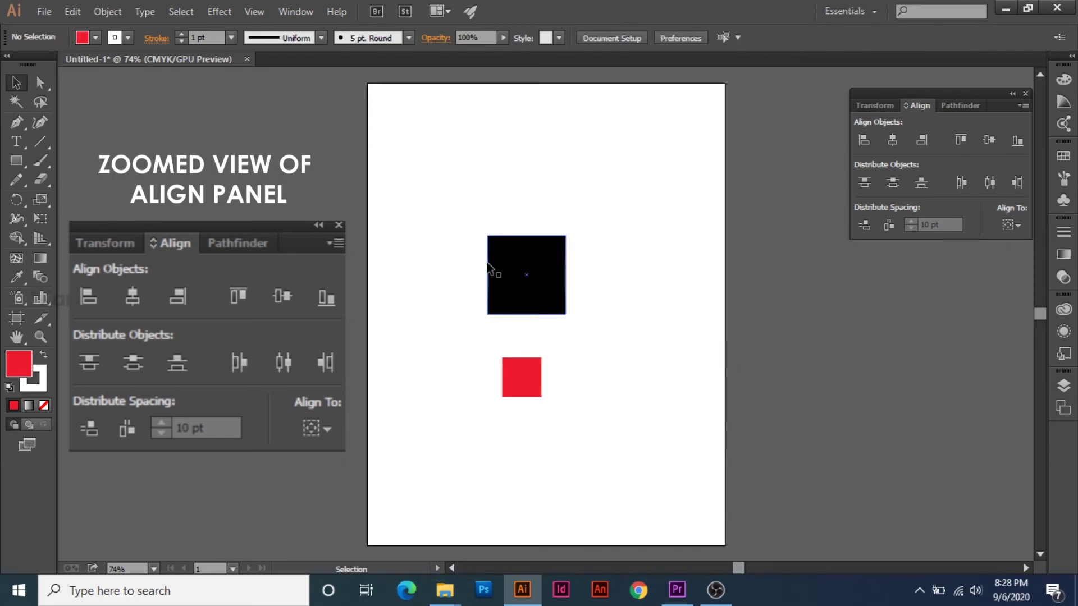
Center the red square horizontally and vertically on the black square, using the black square as the key object
drag(451, 204, 623, 421)
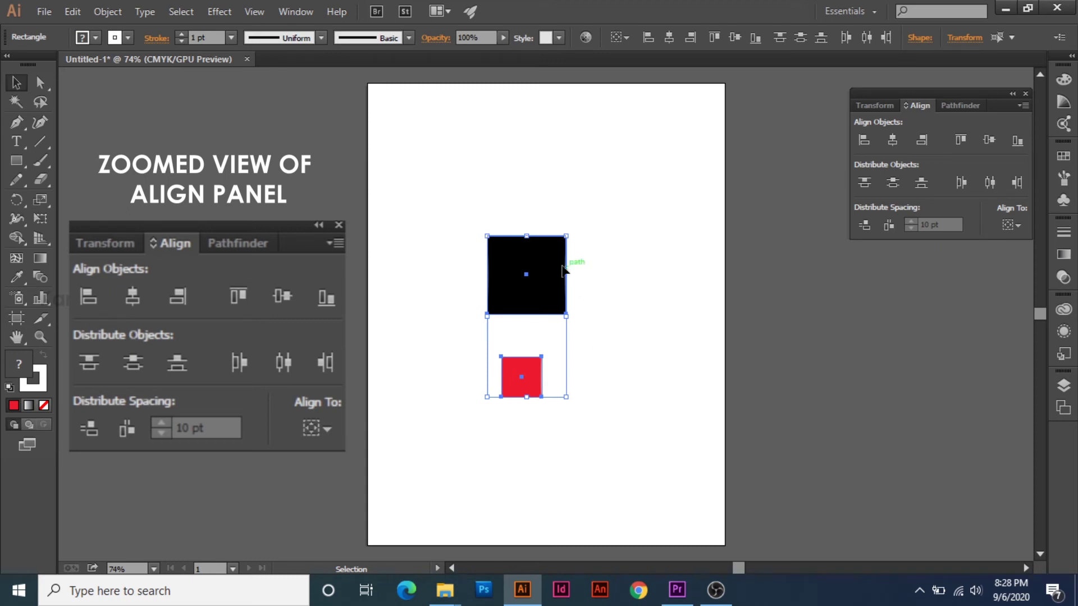
click(547, 275)
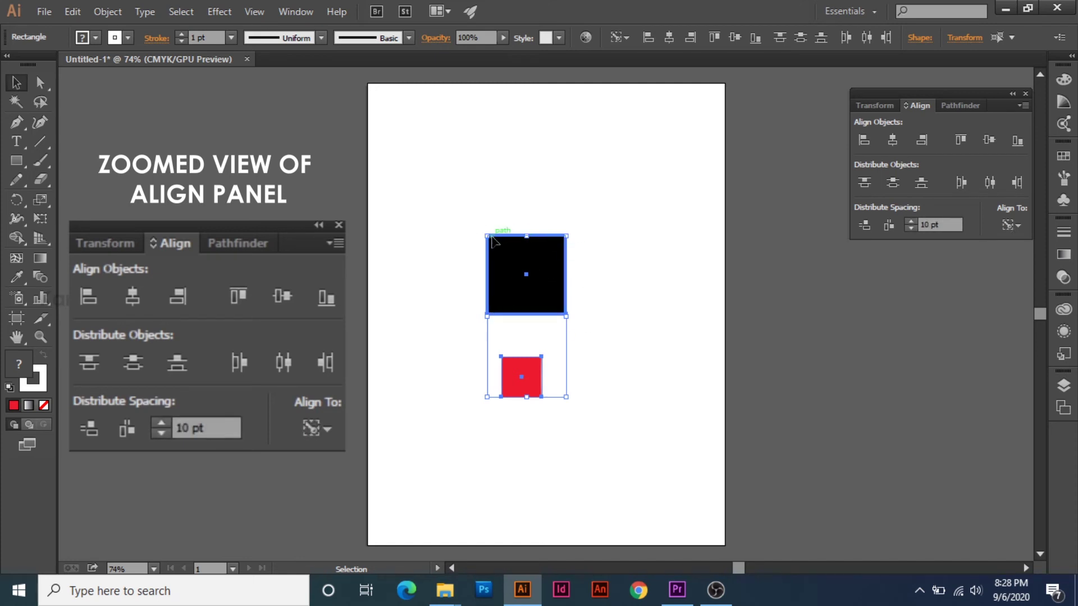
click(893, 141)
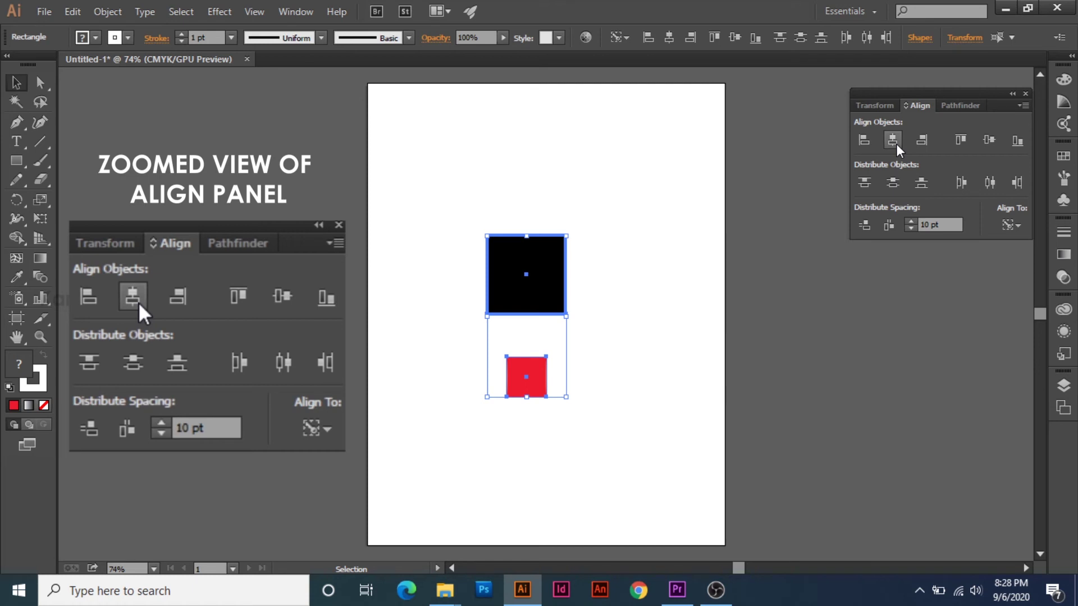
click(988, 139)
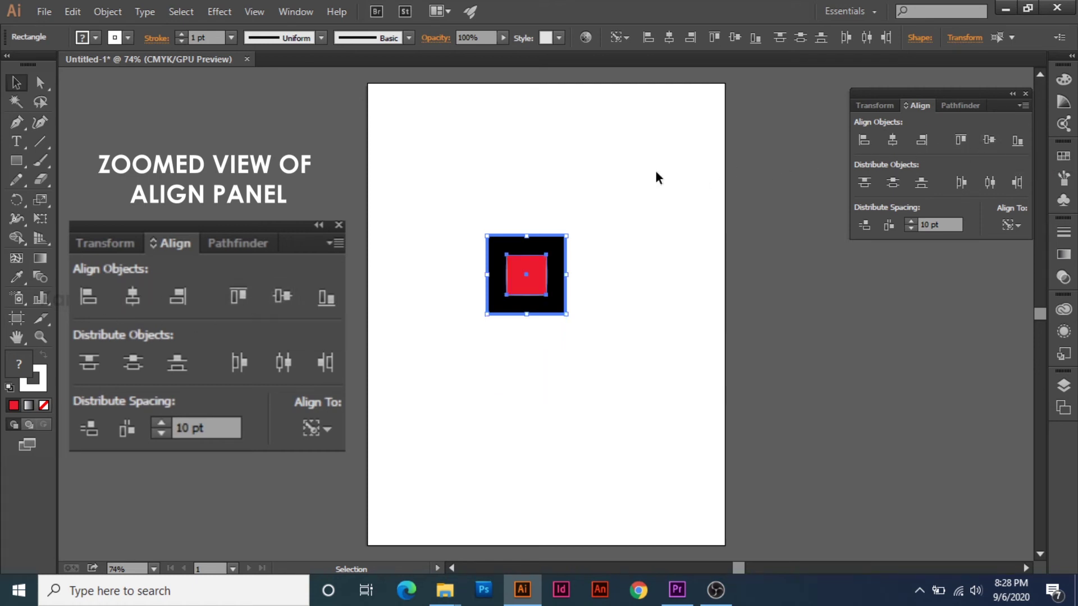
click(625, 299)
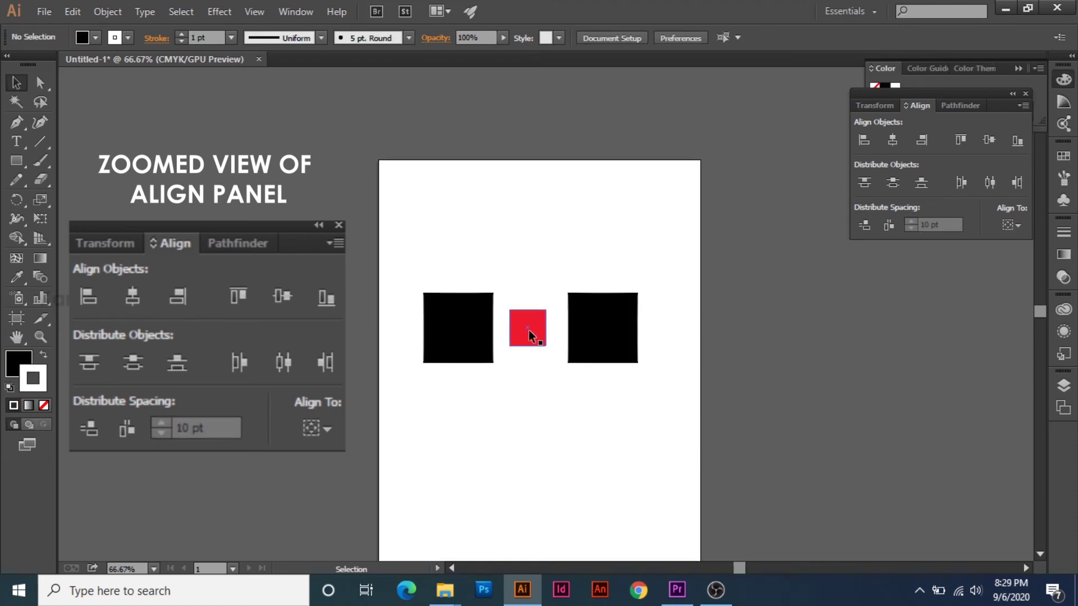
Move the red square off-center toward the left black square, and group the two black squares
drag(528, 328, 517, 329)
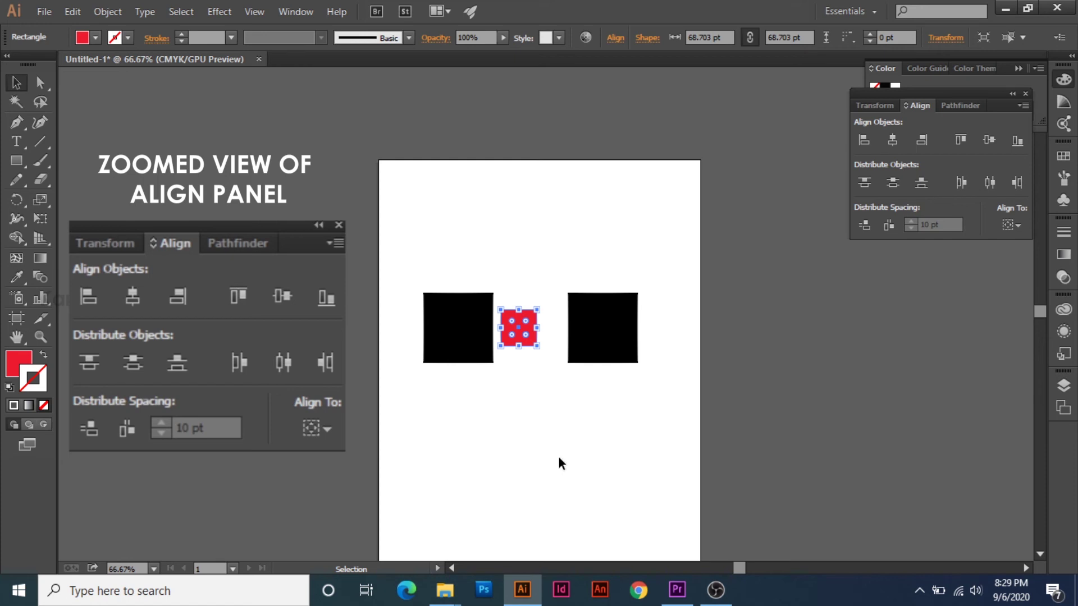
click(558, 464)
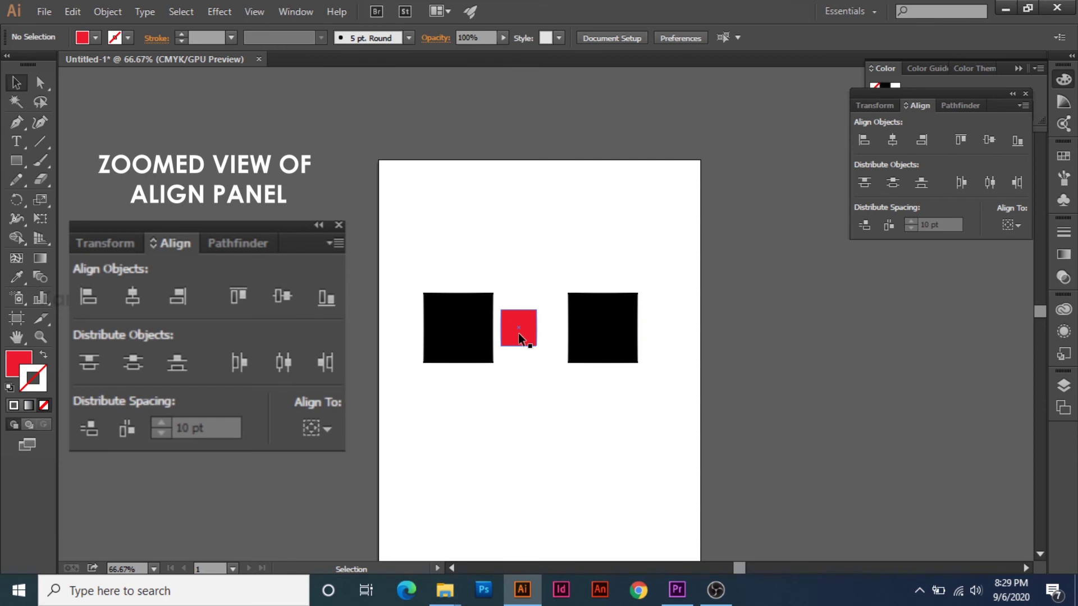
click(475, 333)
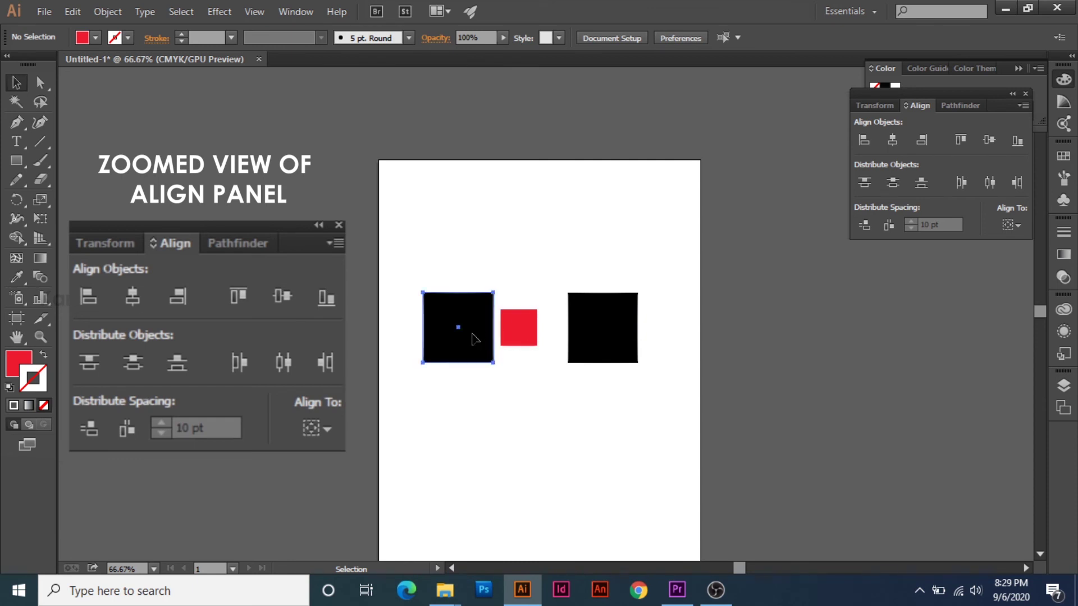
shift+click(611, 337)
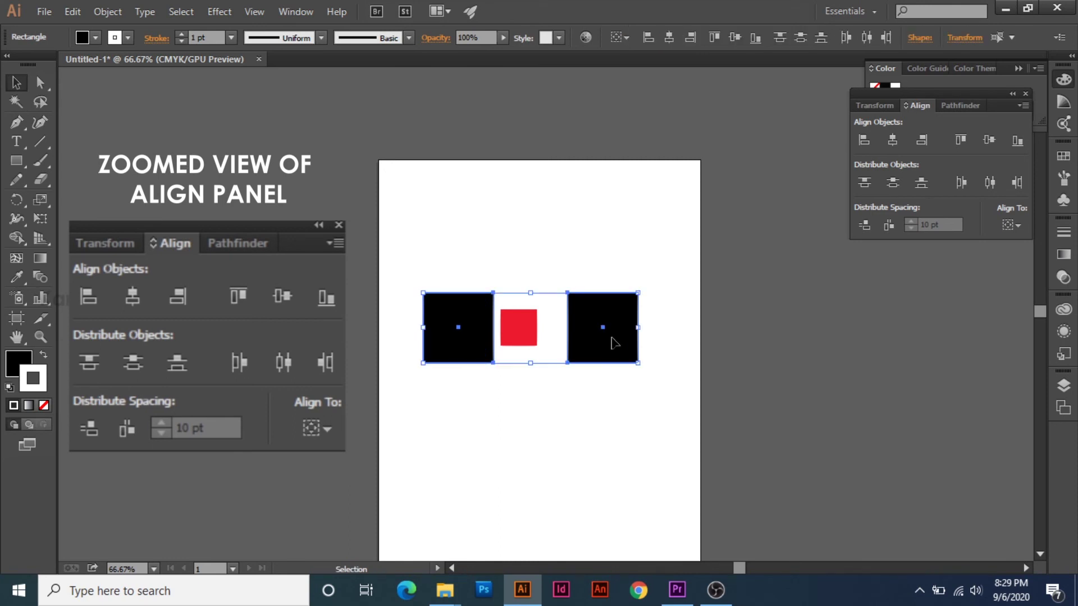
right_click(614, 343)
click(650, 409)
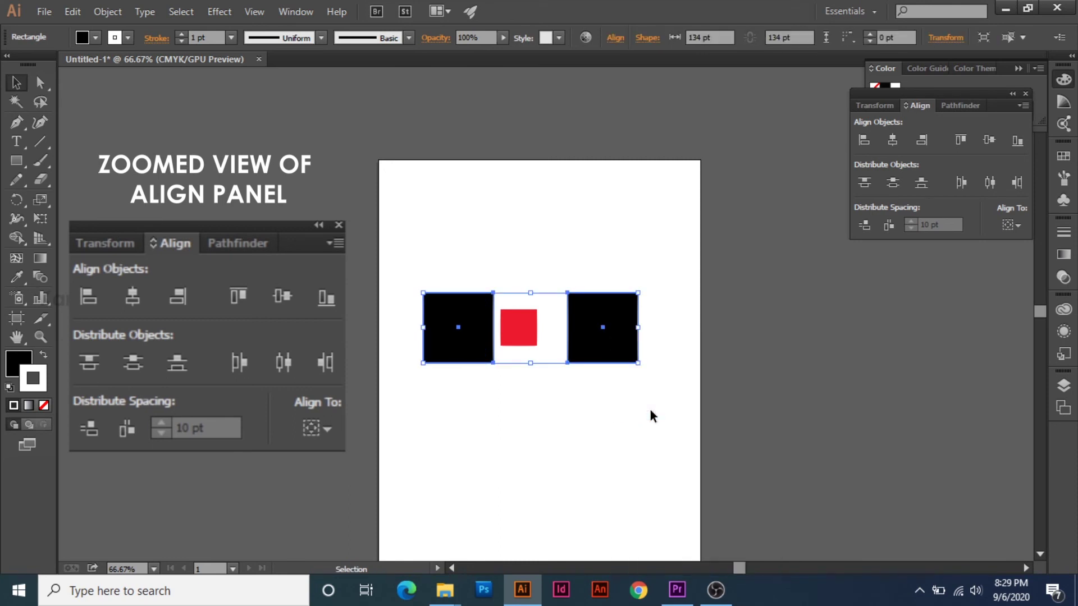
click(642, 419)
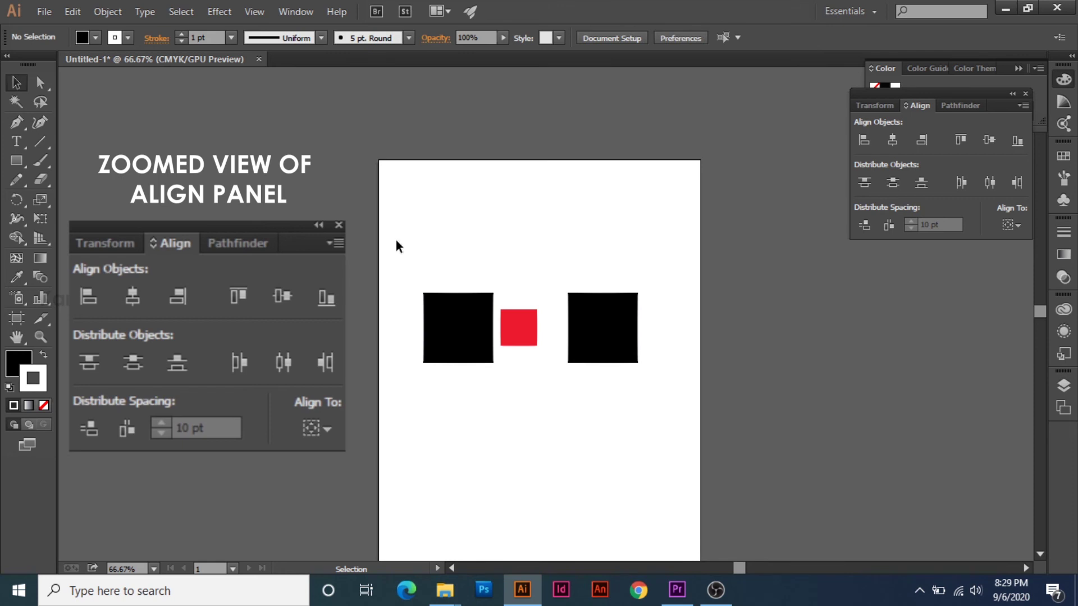
Center the grouped black squares horizontally around the red square, using the red square as the key object
drag(397, 242, 578, 370)
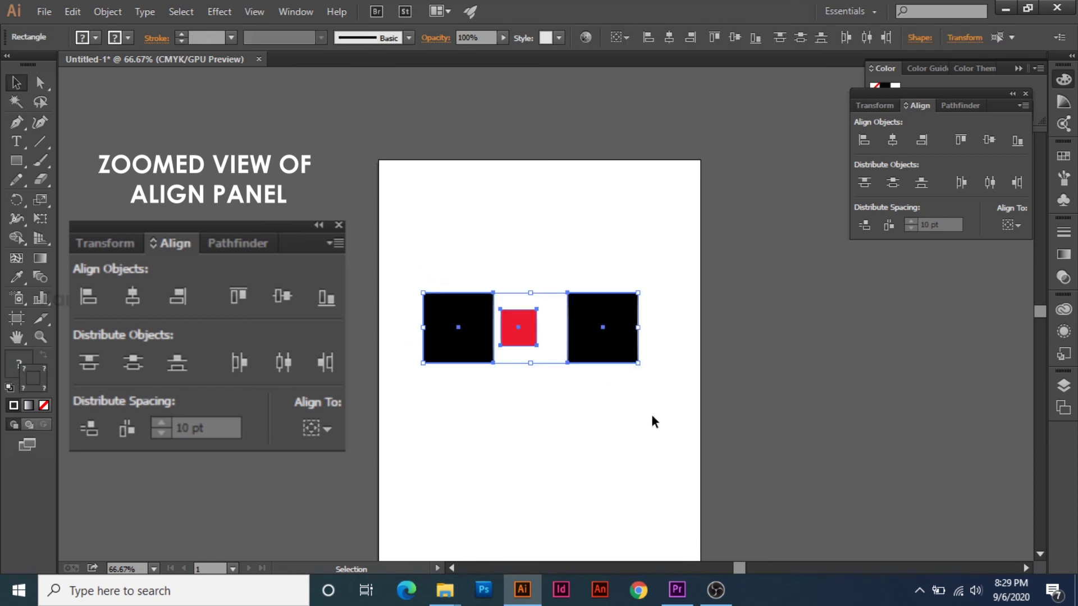
click(526, 334)
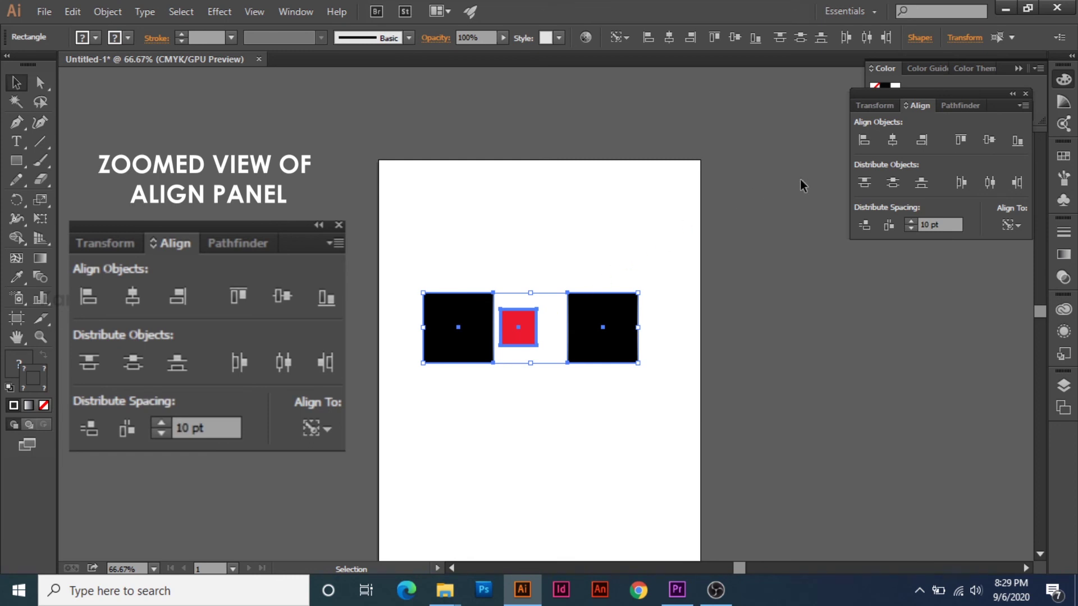
click(892, 141)
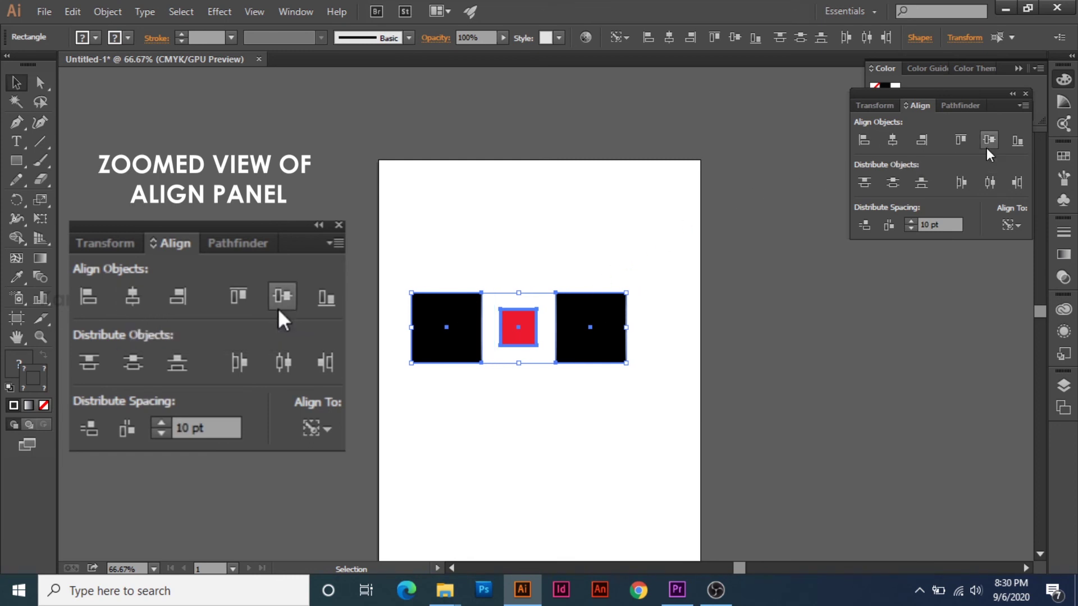
click(664, 203)
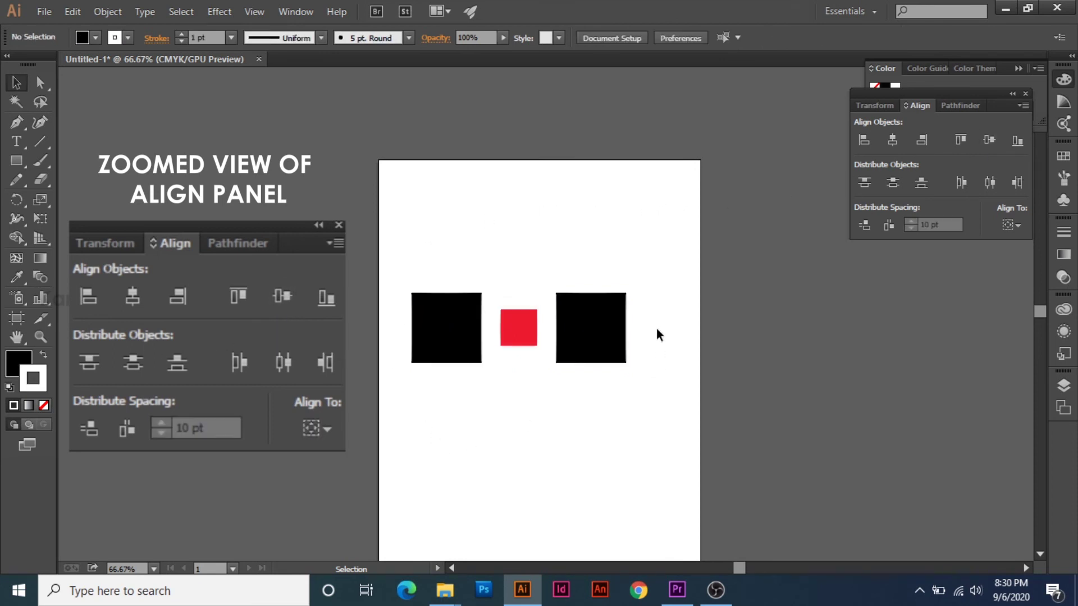